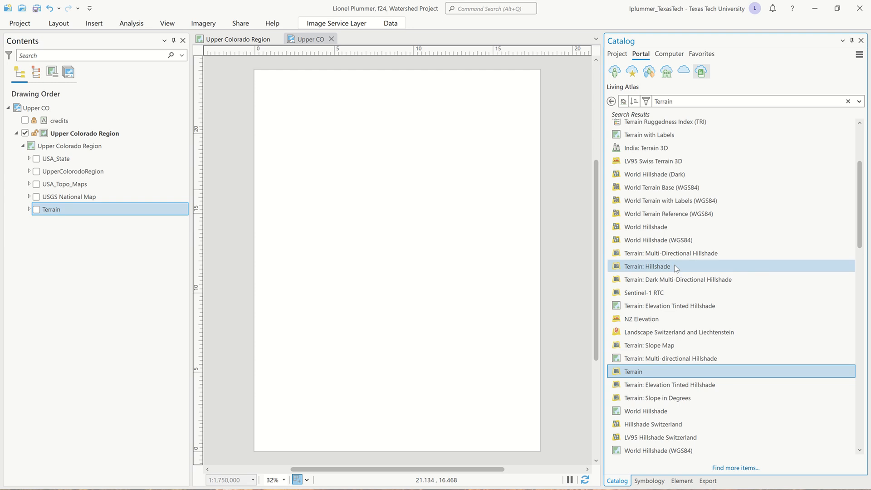
# Add the Terrain: Multi-Directional Hillshade layer from Living Atlas above the Terrain layer in the Upper Colorado Region map and collapse its legend.
pyautogui.moveTo(678, 256)
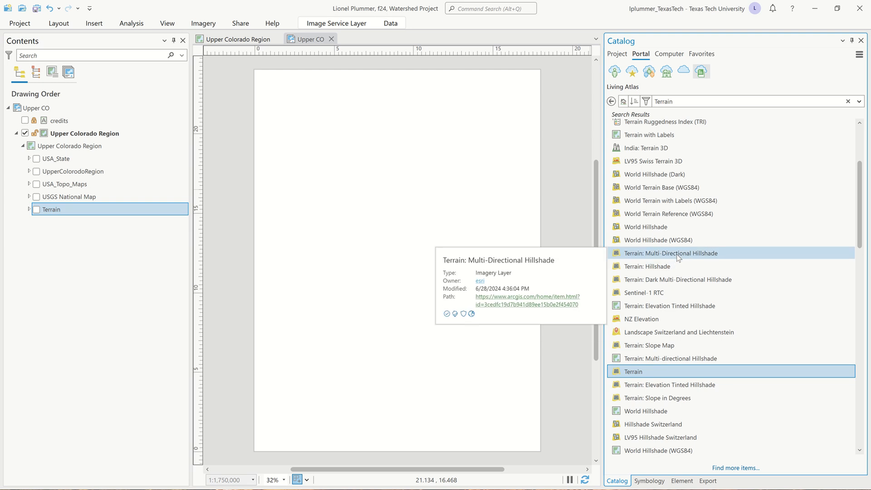
pyautogui.moveTo(680, 254); pyautogui.dragTo(118, 203)
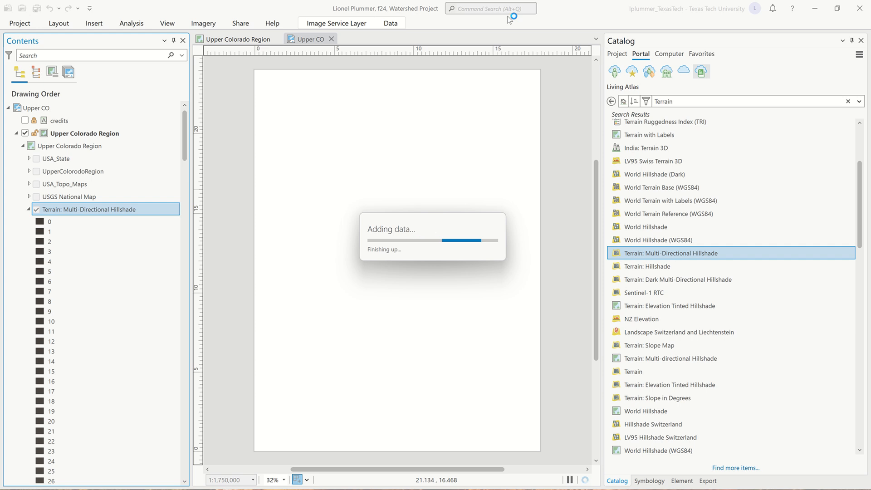
pyautogui.click(28, 210)
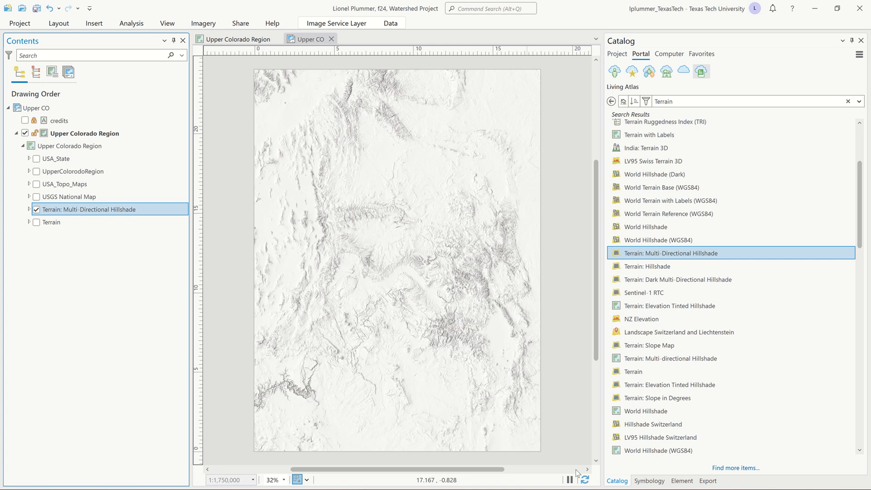
# Keep the ribbon expanded and inspect the symbology settings of the Terrain: Multi-Directional Hillshade layer.
pyautogui.click(360, 28)
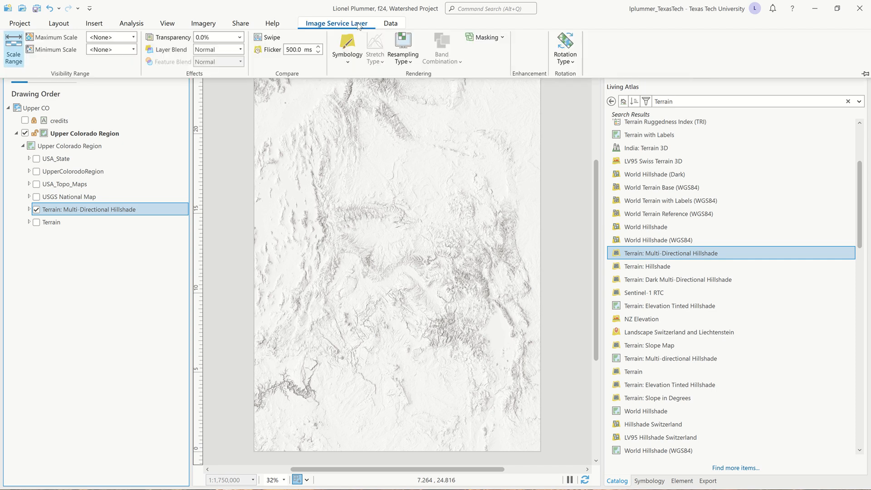
pyautogui.click(864, 74)
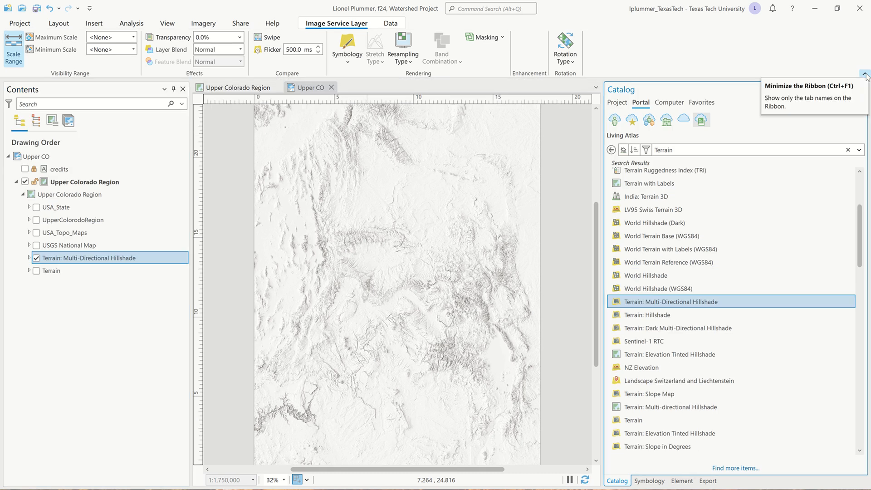
pyautogui.rightClick(72, 263)
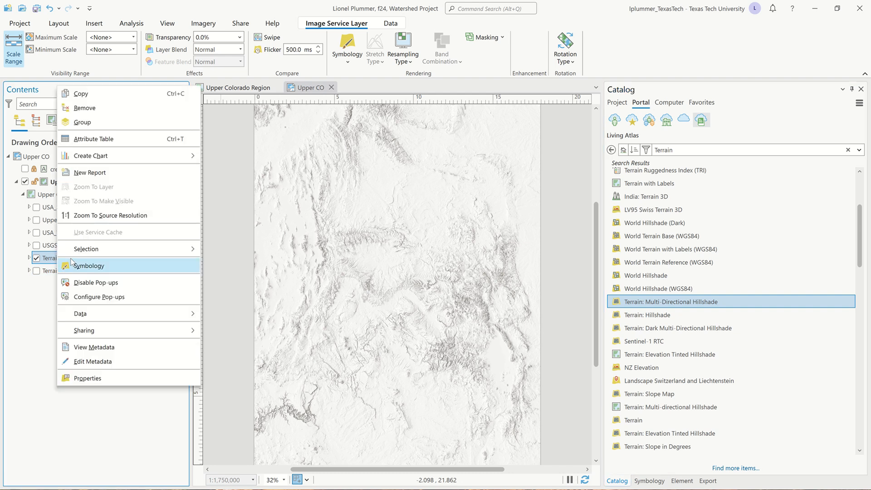
pyautogui.click(76, 268)
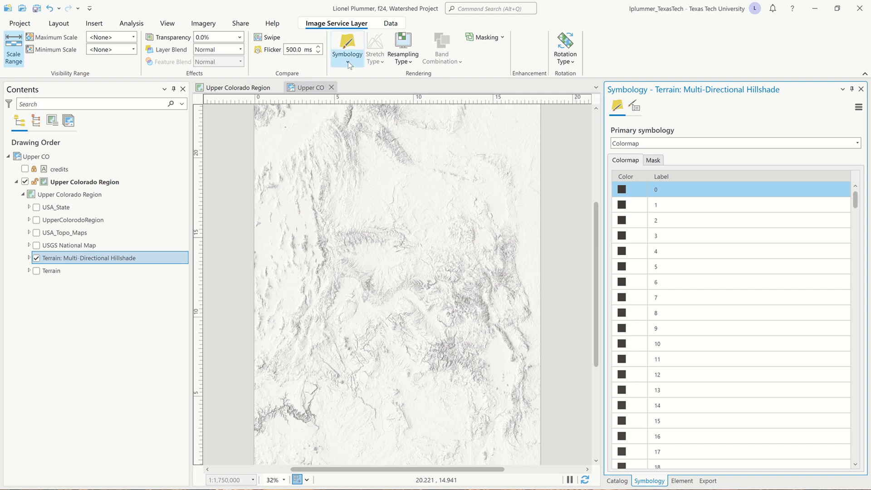
pyautogui.click(348, 64)
pyautogui.click(391, 53)
pyautogui.click(860, 89)
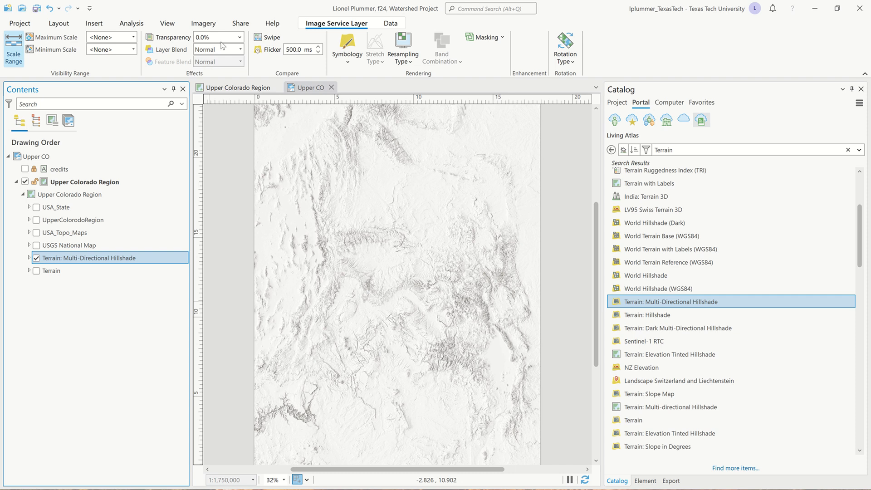
# Set up a layout export with the file name Upper CO normal map.pdf in the Upper CO Rendering folder.
pyautogui.click(240, 24)
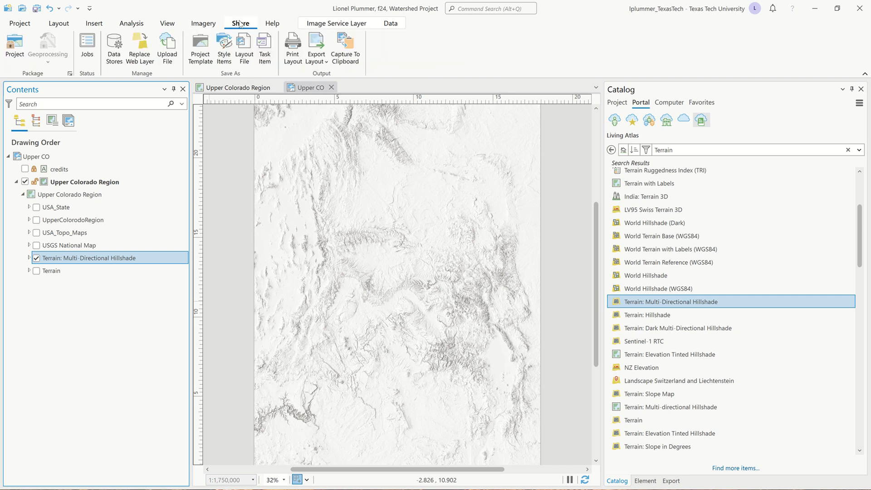
pyautogui.click(317, 46)
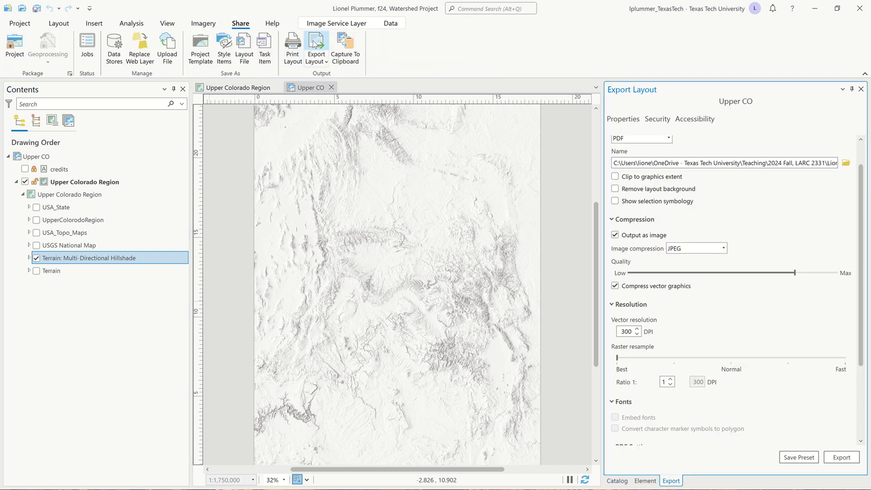
pyautogui.scroll(-3, 731, 272)
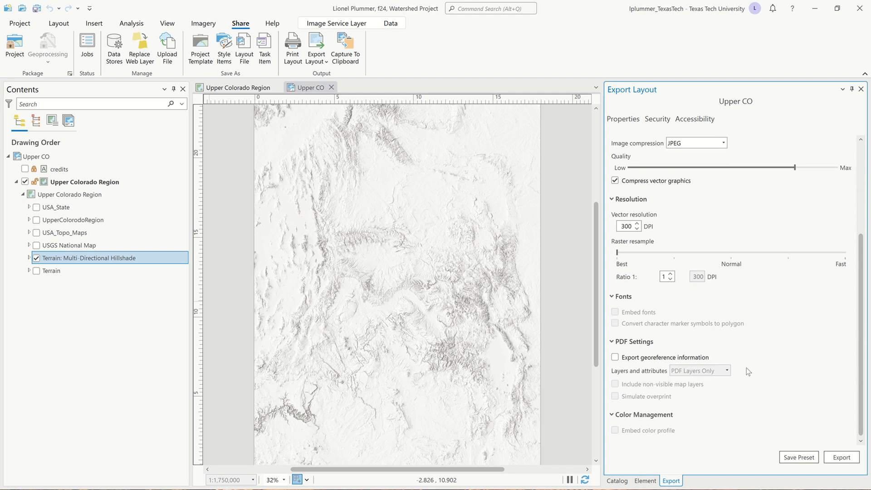
pyautogui.scroll(4, 747, 368)
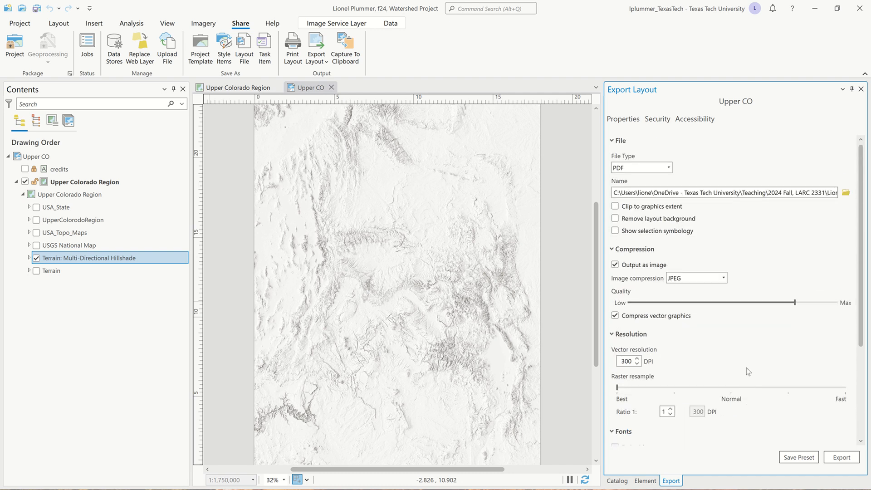
pyautogui.click(846, 193)
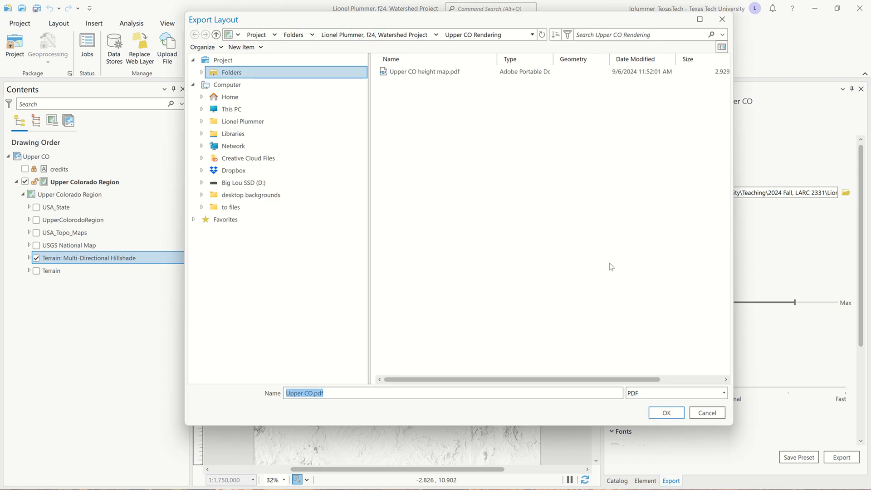
pyautogui.click(313, 393)
pyautogui.write('no')
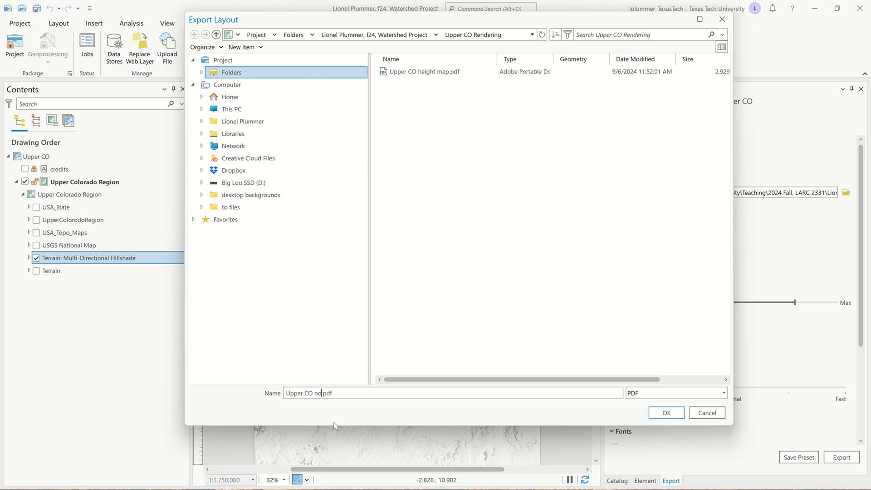
pyautogui.write('rmal map')
pyautogui.click(680, 413)
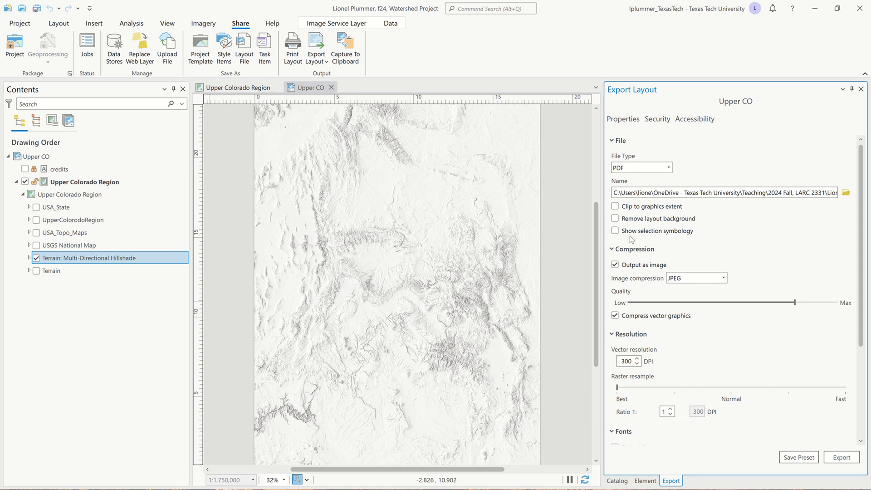
# Check the compression, resolution and PDF settings, and export the hillshade layout as a PDF.
pyautogui.scroll(-1, 632, 239)
pyautogui.scroll(-1, 632, 239)
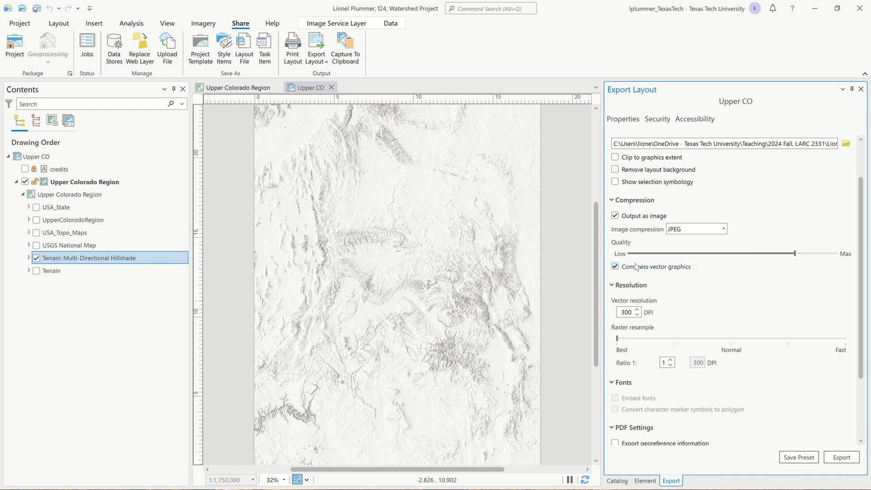
pyautogui.scroll(-2, 637, 266)
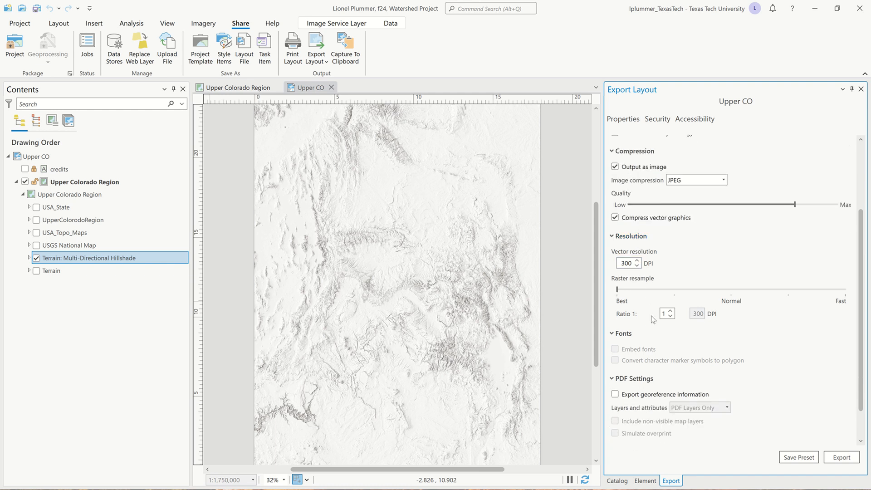
pyautogui.scroll(-2, 653, 319)
pyautogui.scroll(5, 652, 319)
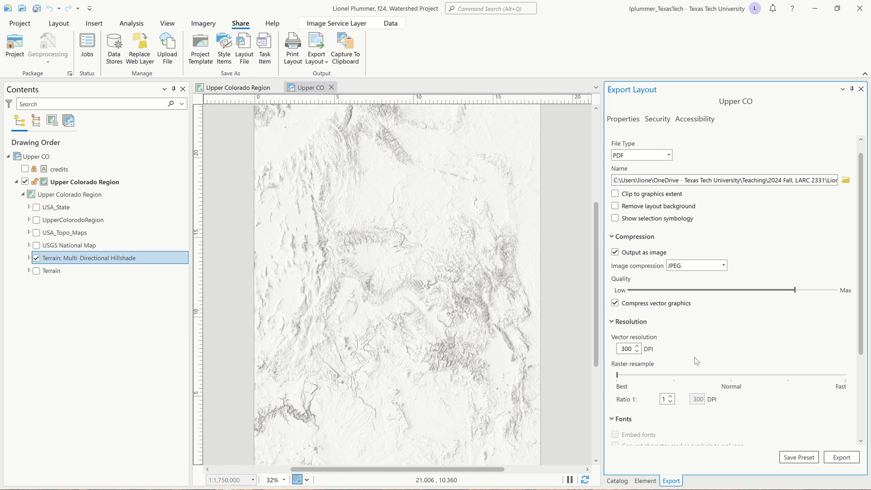
pyautogui.scroll(-5, 785, 386)
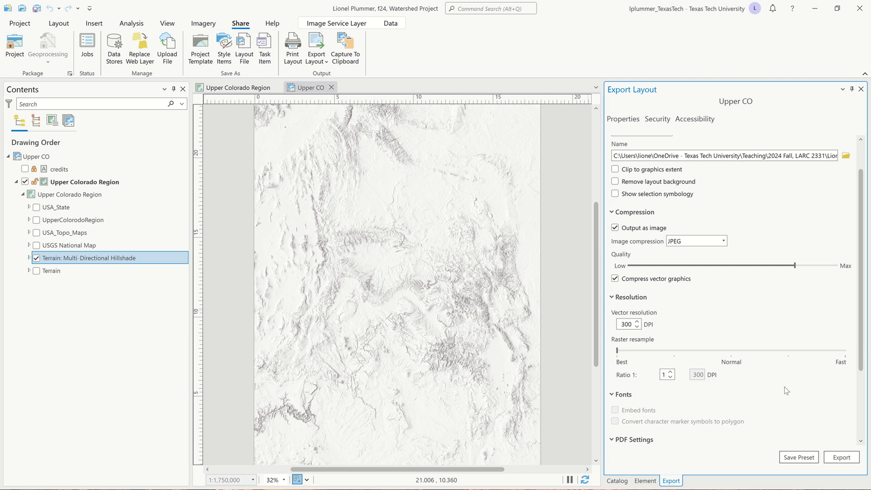
pyautogui.click(841, 457)
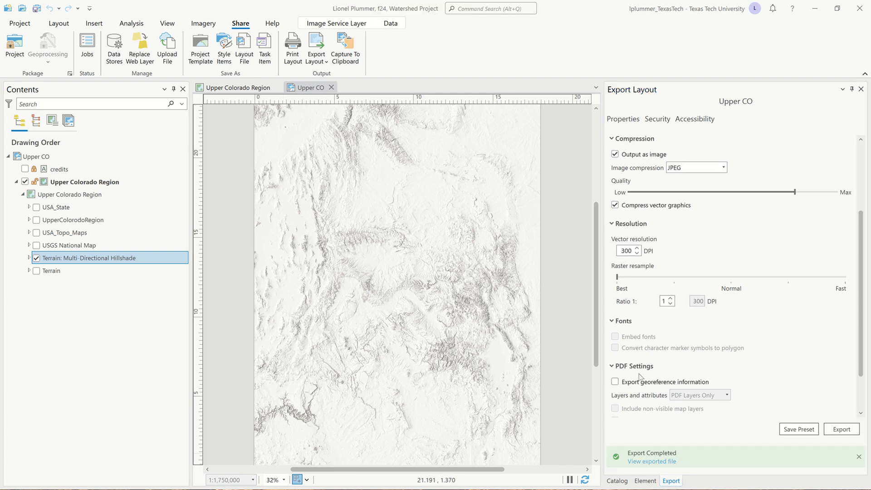
# Show the USGS National Map layer instead of the hillshade and set the export file name to Upper CO USGS Nat Map.pdf.
pyautogui.click(37, 259)
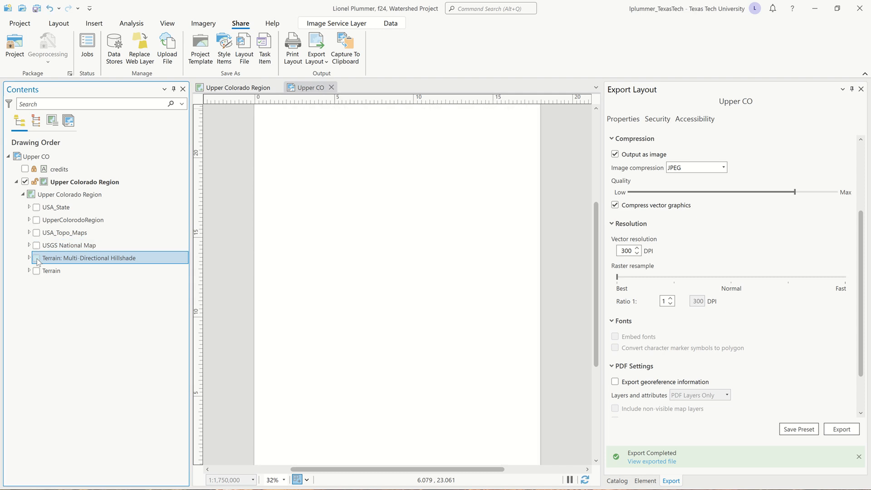
pyautogui.click(37, 246)
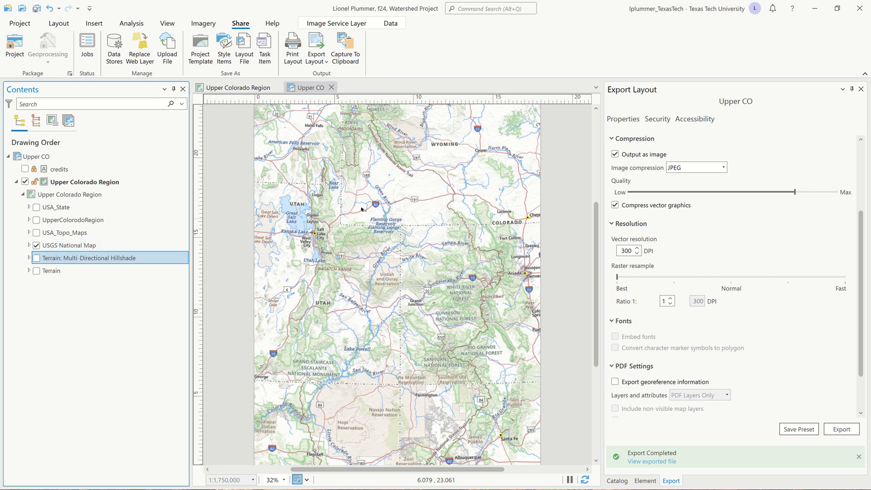
pyautogui.scroll(3, 739, 280)
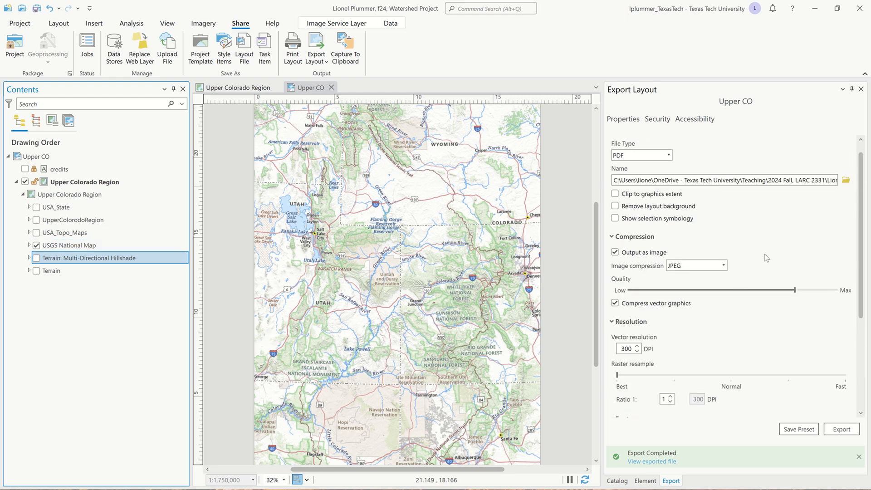
pyautogui.click(845, 180)
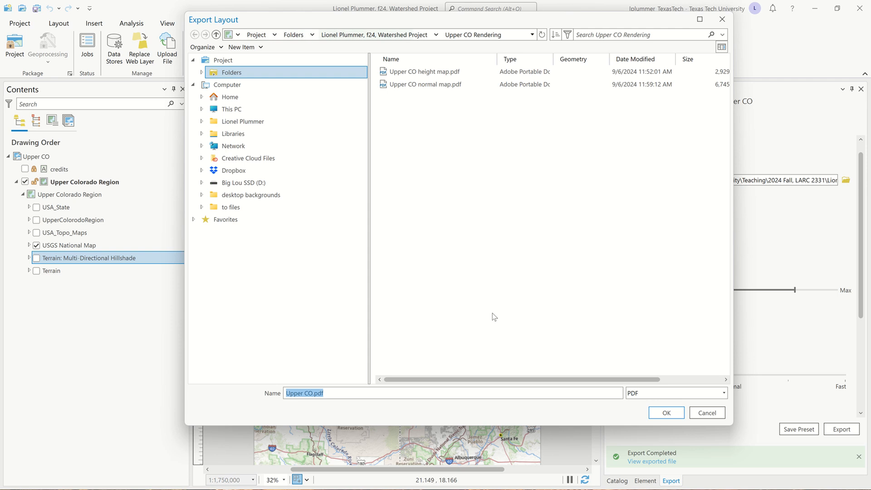
pyautogui.click(311, 393)
pyautogui.press('capslock')
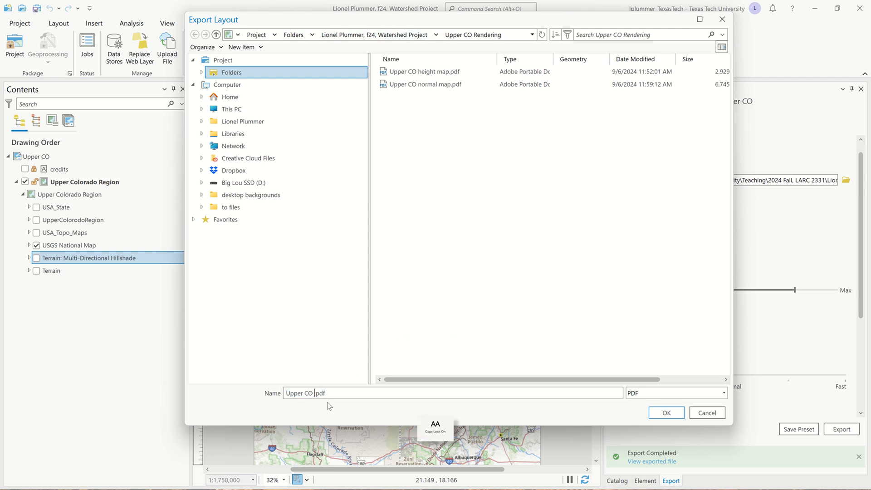
pyautogui.write('US')
pyautogui.write('GS')
pyautogui.press('capslock')
pyautogui.write('Na')
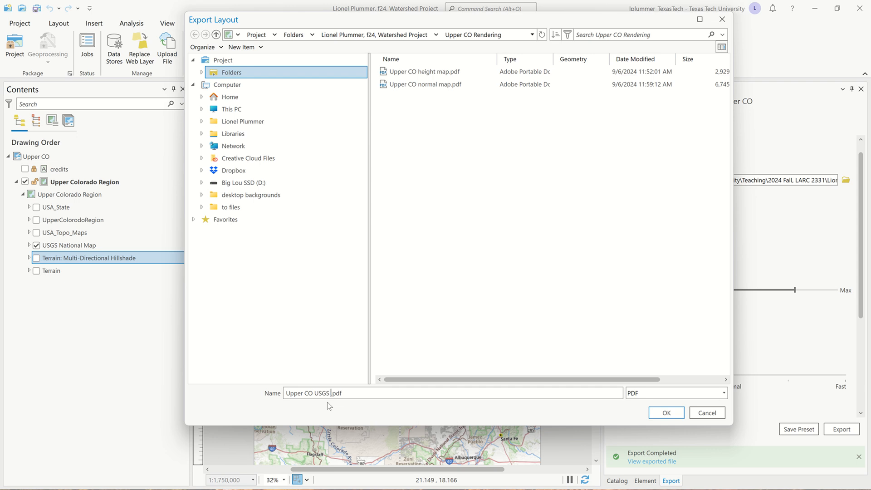
pyautogui.write('Map')
pyautogui.press('Return')
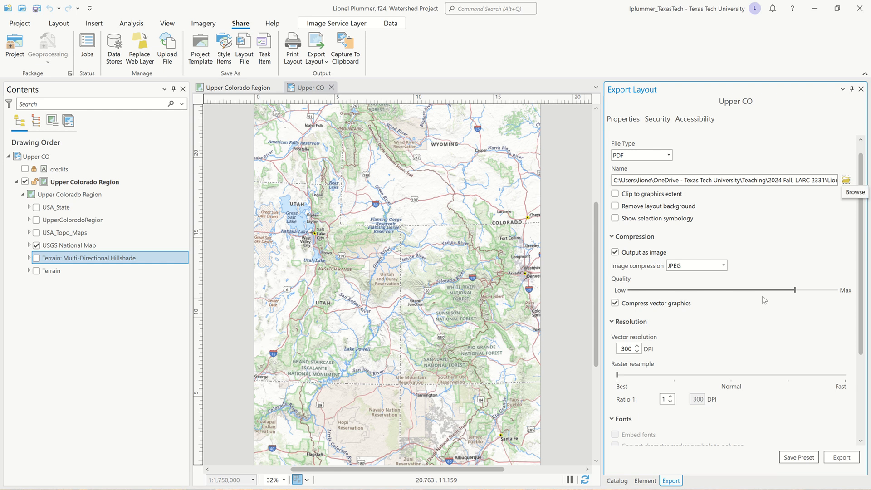
# Export the USGS National Map layout to PDF and save the project.
pyautogui.click(847, 459)
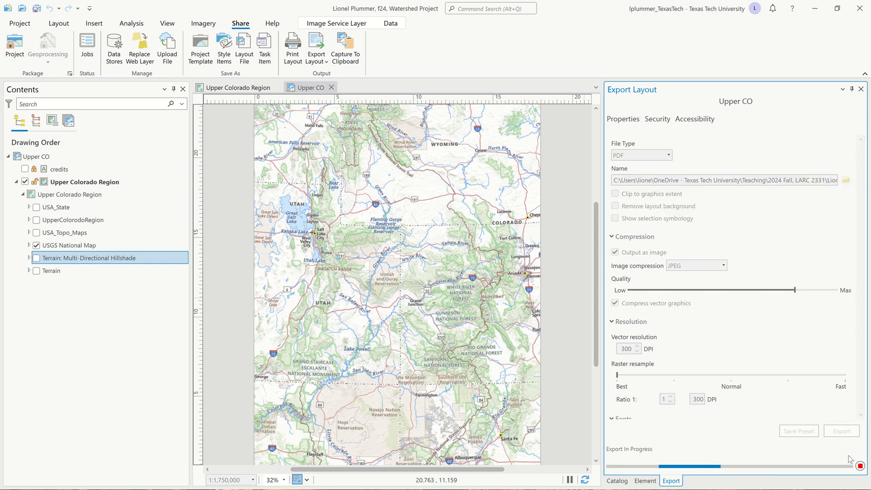
pyautogui.moveTo(386, 4)
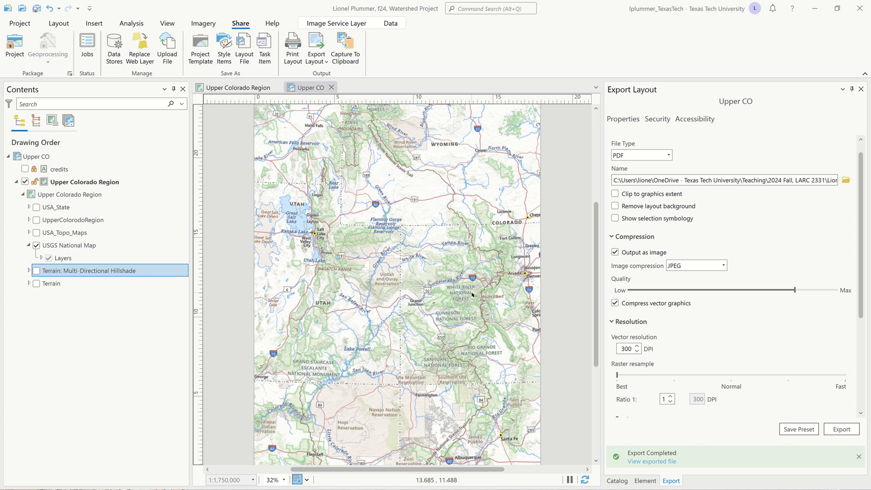
pyautogui.click(37, 8)
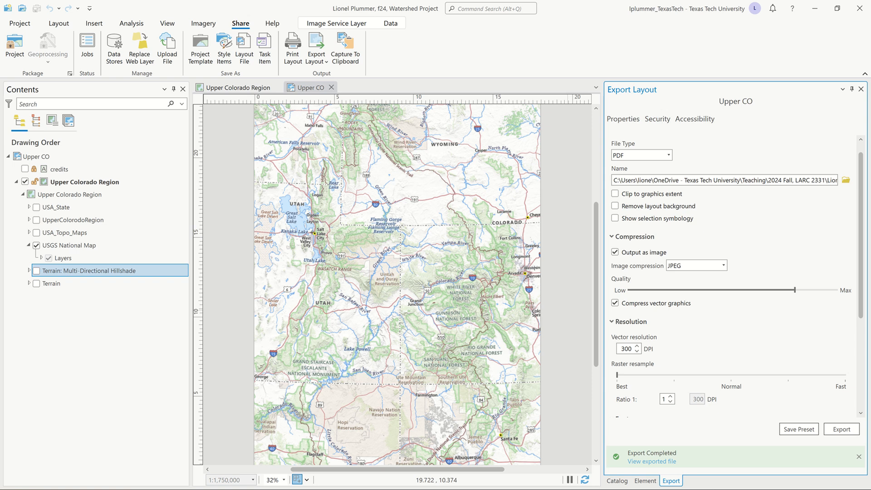
# Switch to the desktop and check OneDrive's sync activity and its durations for pausing syncing.
pyautogui.click(812, 14)
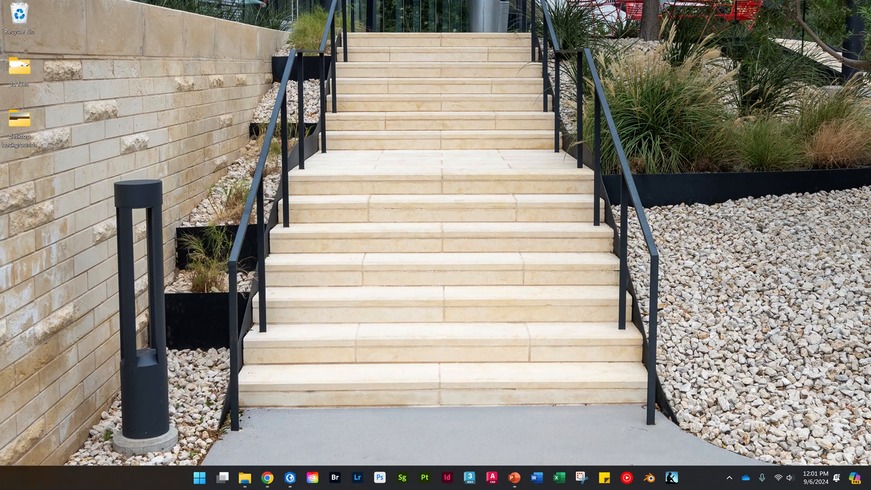
pyautogui.click(745, 477)
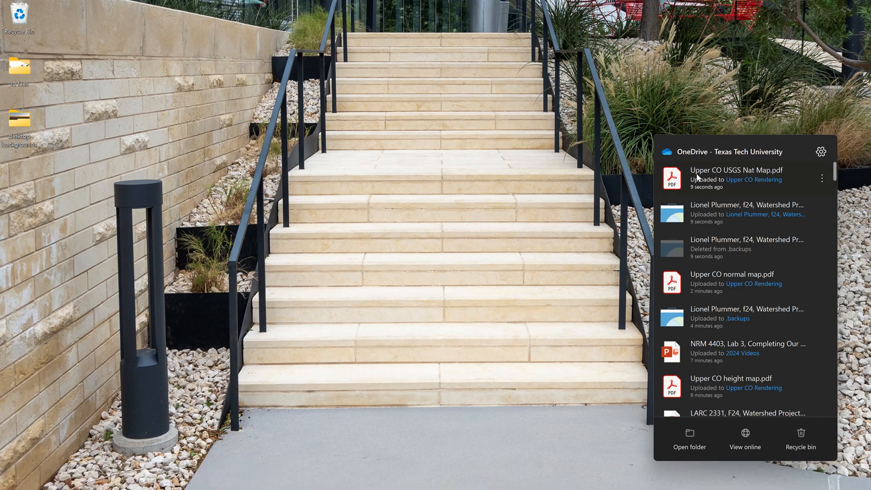
pyautogui.click(821, 151)
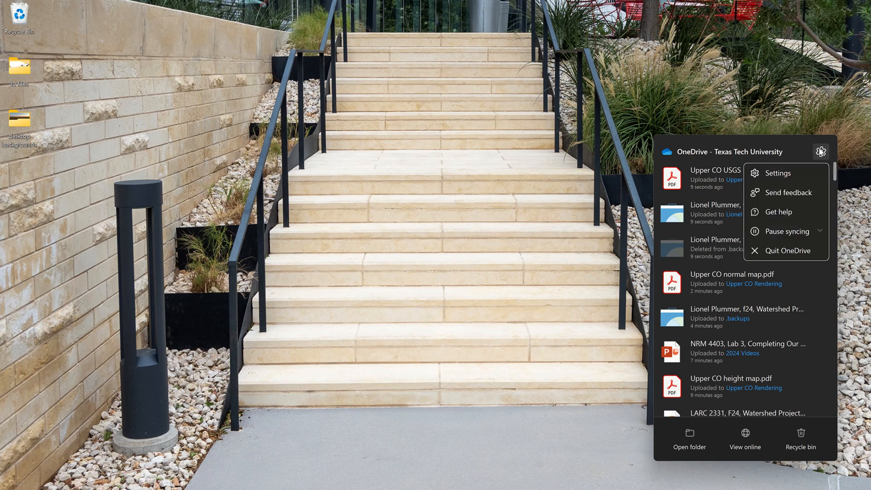
pyautogui.click(797, 231)
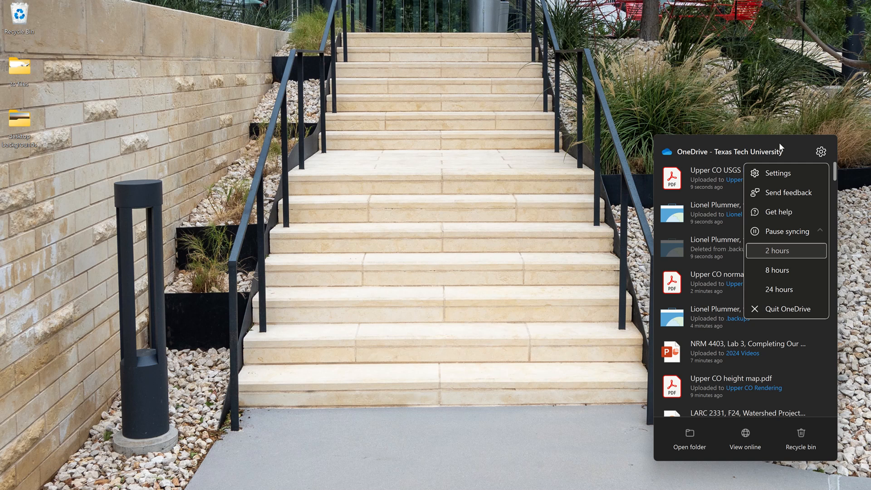
pyautogui.click(587, 193)
pyautogui.moveTo(699, 489)
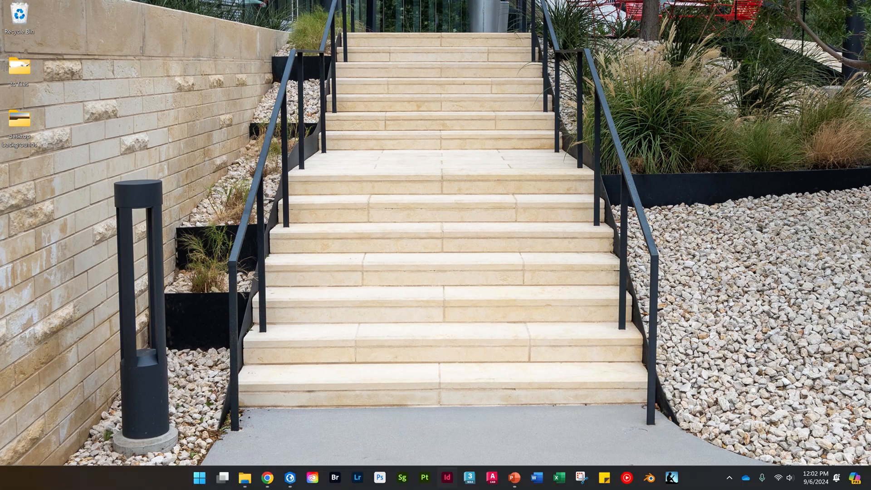
# Switch back to the ArcGIS Pro project, hide the USGS National Map layer and remove the USA_Topo_Maps layer from the map.
pyautogui.click(294, 479)
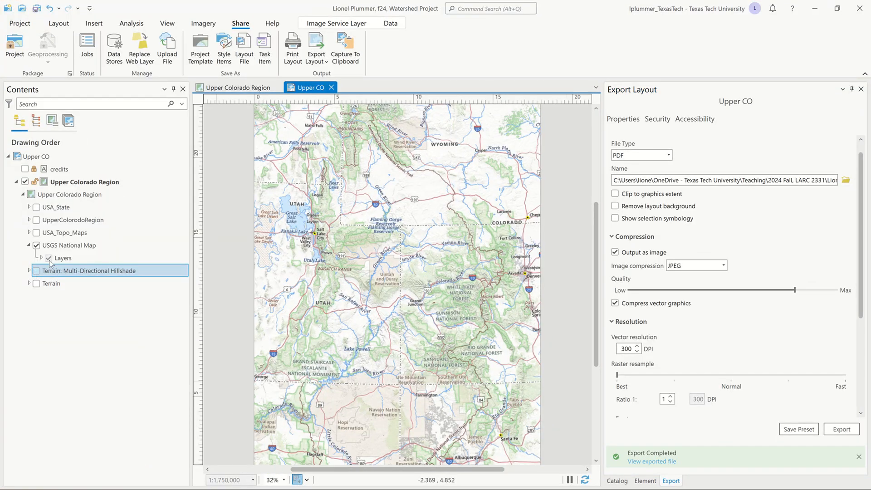
pyautogui.click(36, 246)
pyautogui.click(29, 245)
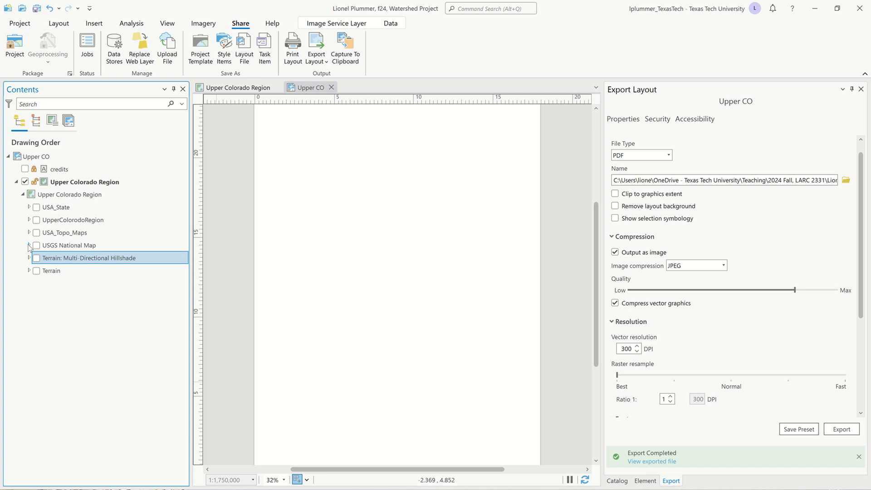
pyautogui.click(37, 232)
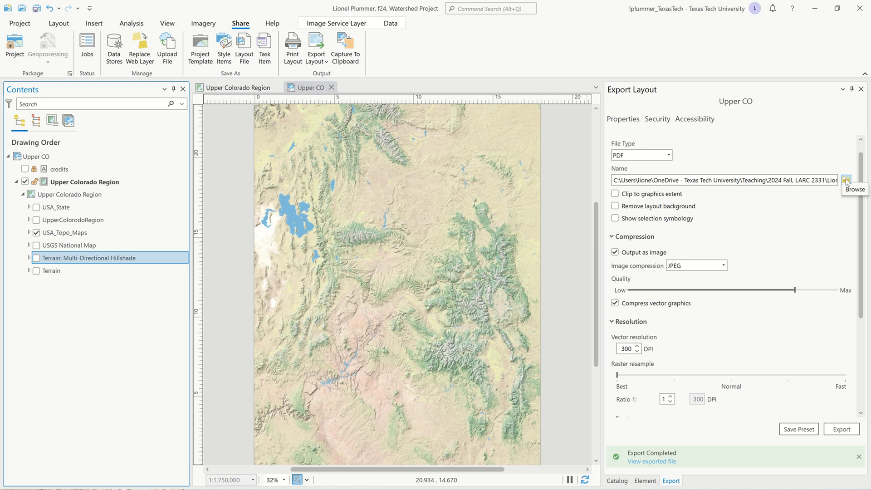
pyautogui.rightClick(91, 233)
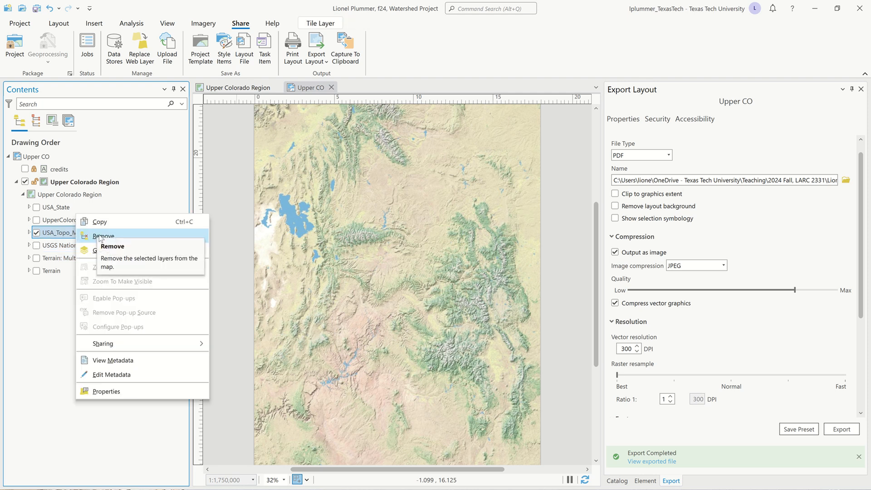
pyautogui.click(100, 237)
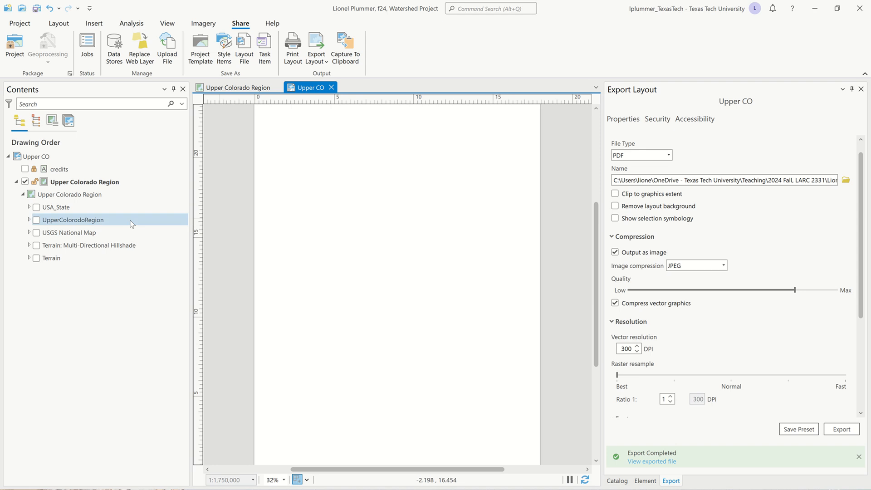
# Show the UpperColorodoRegion layer in the layout and turn off its labels.
pyautogui.click(37, 221)
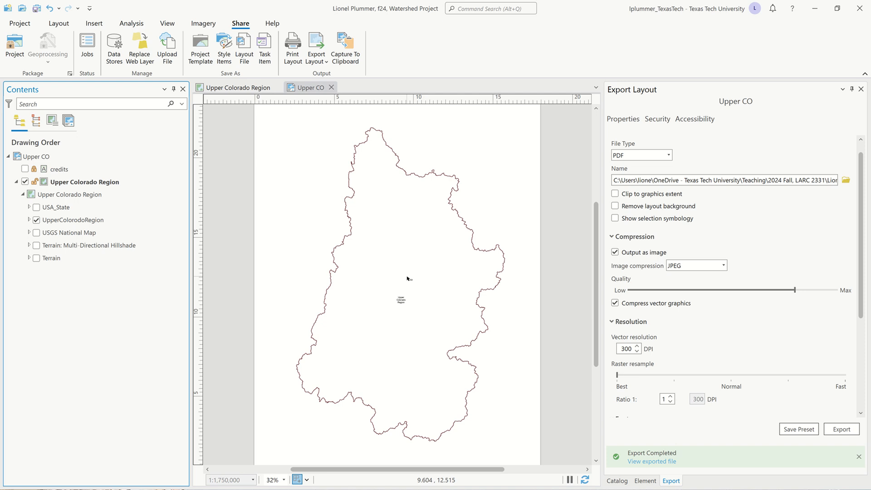
pyautogui.click(100, 221)
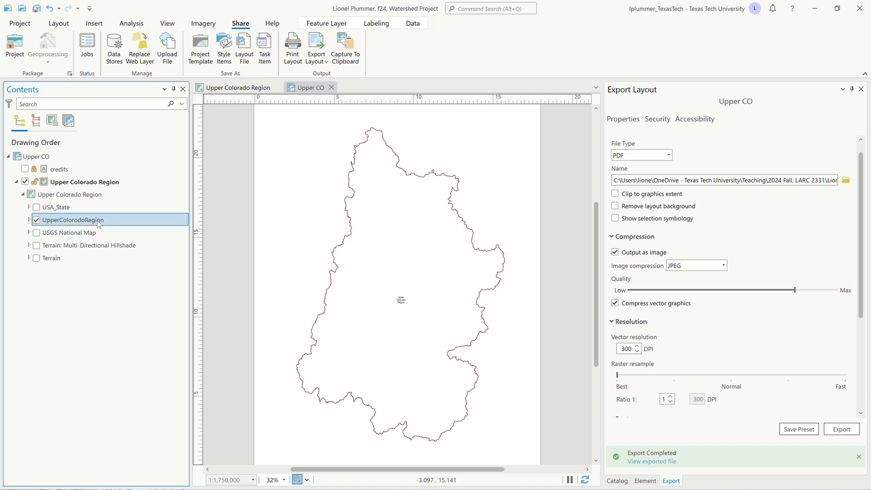
pyautogui.click(375, 23)
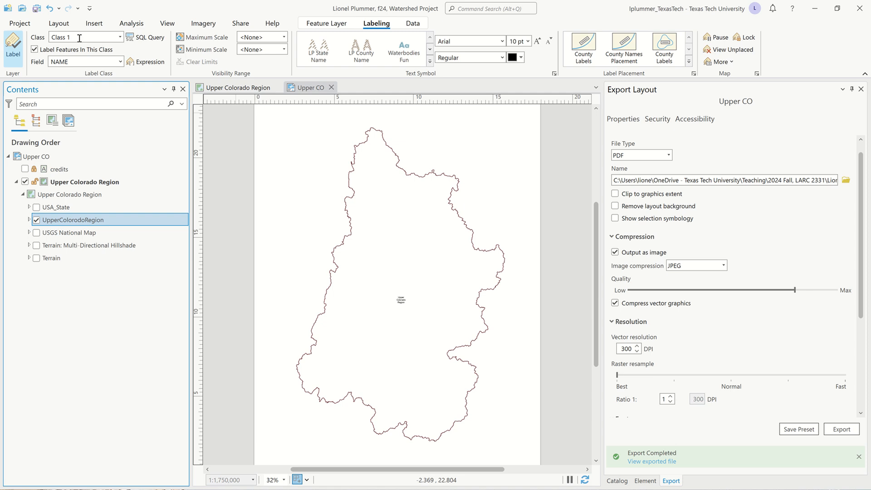
pyautogui.click(17, 46)
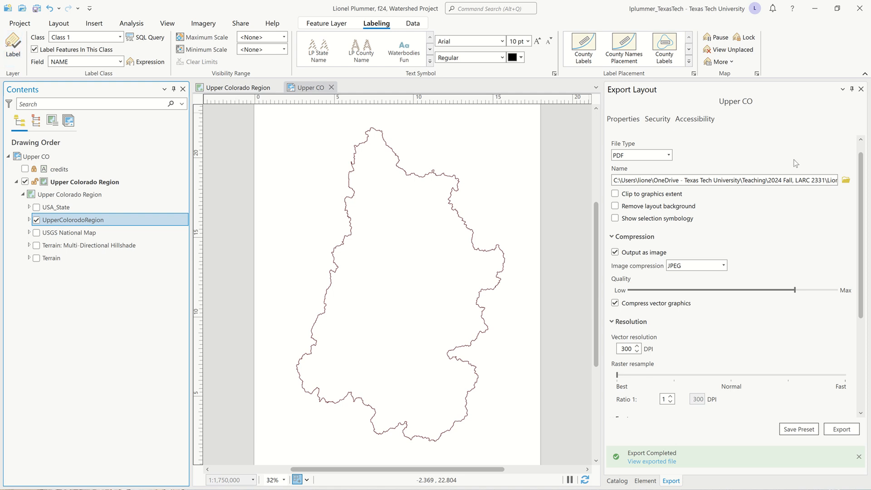
# Set the layout's export file name to Upper CO WS Border.pdf in the Upper CO Rendering folder.
pyautogui.click(846, 181)
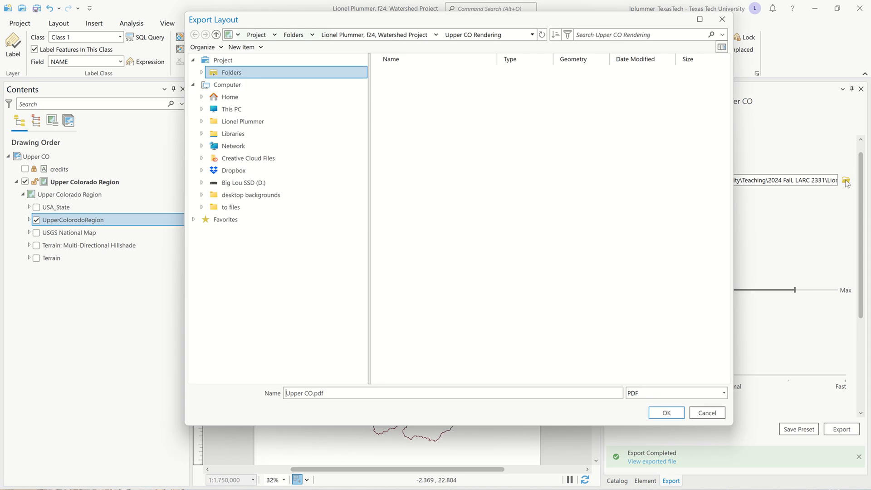
pyautogui.click(316, 396)
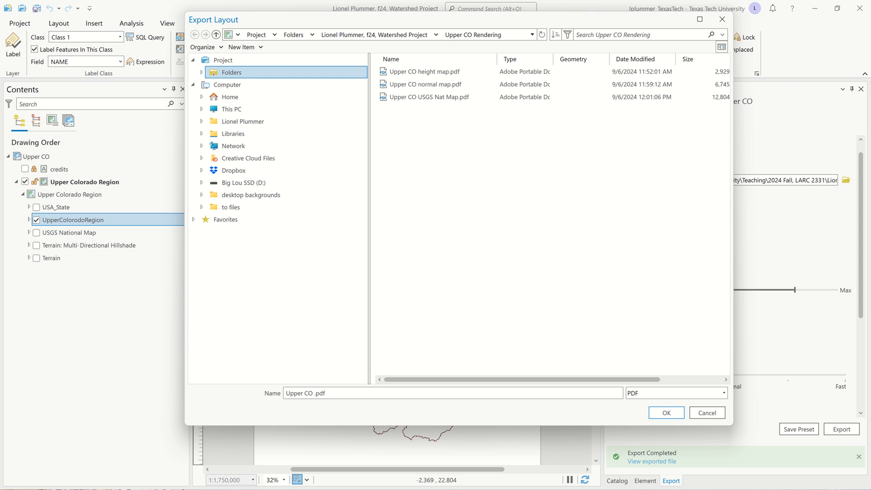
pyautogui.write('WS Border')
pyautogui.click(674, 411)
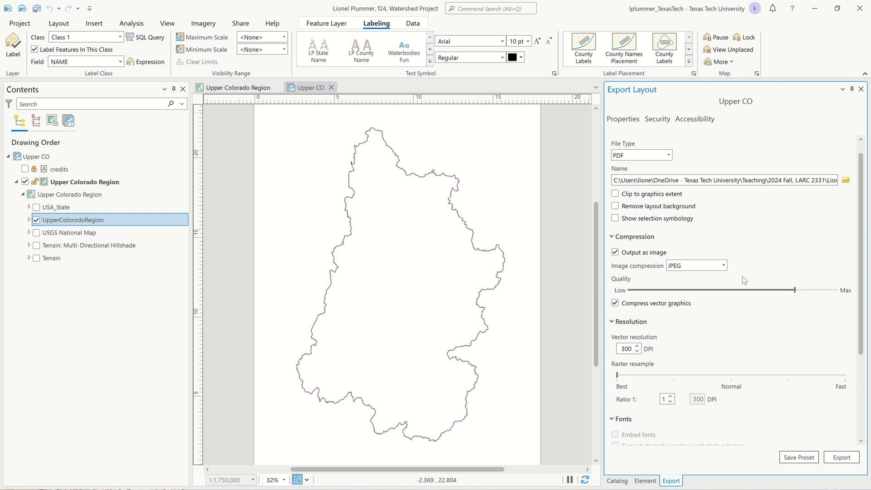
# Check the compression, resolution and PDF settings, and export the watershed border layout as a PDF.
pyautogui.scroll(-4, 640, 279)
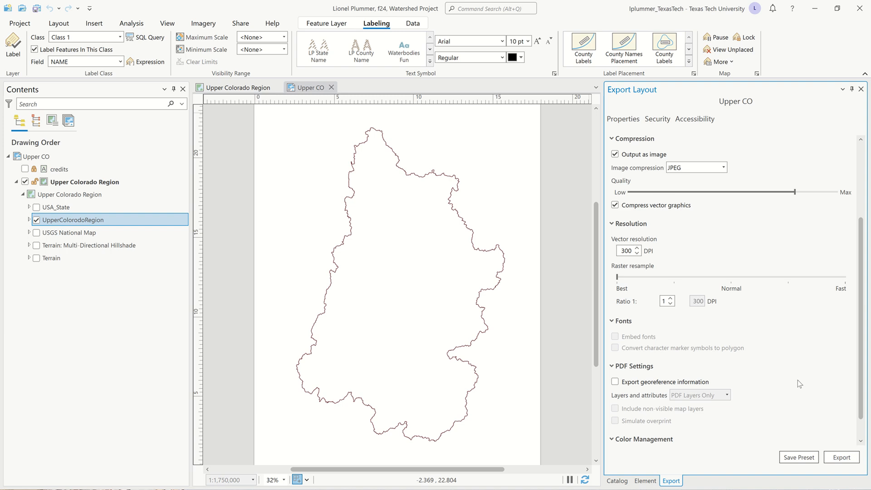
pyautogui.scroll(5, 797, 380)
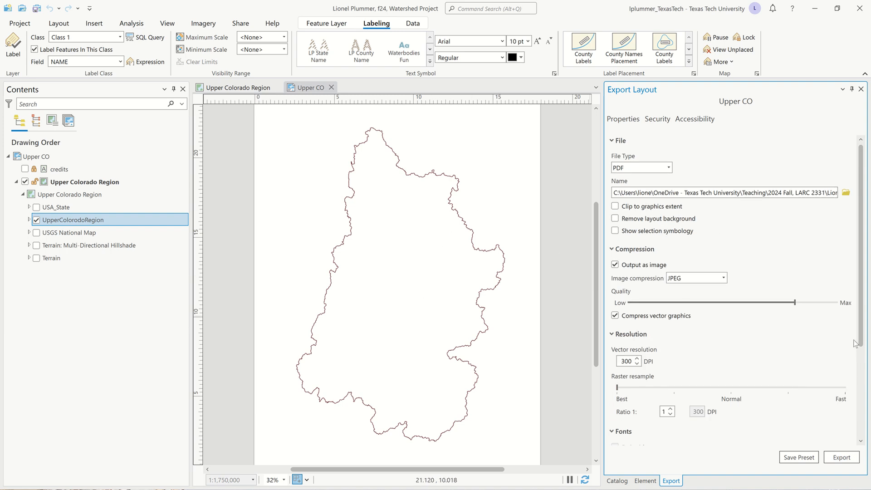
pyautogui.scroll(-3, 844, 334)
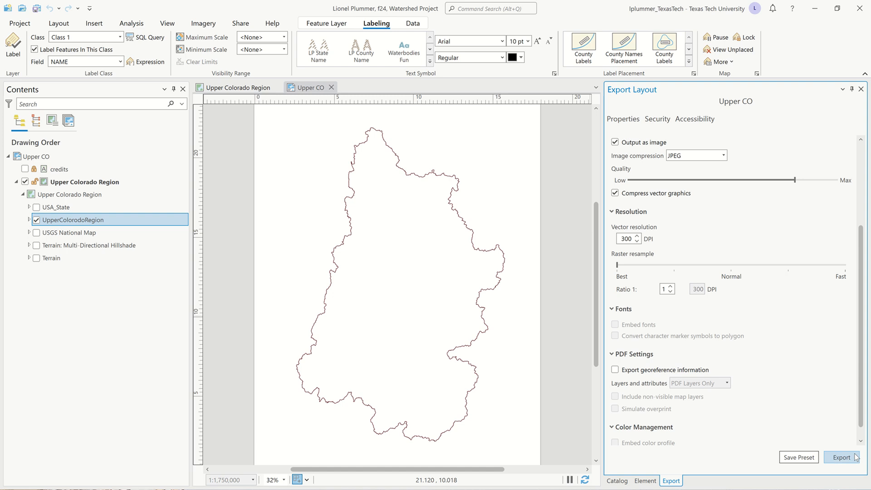
pyautogui.click(842, 457)
pyautogui.moveTo(428, 5)
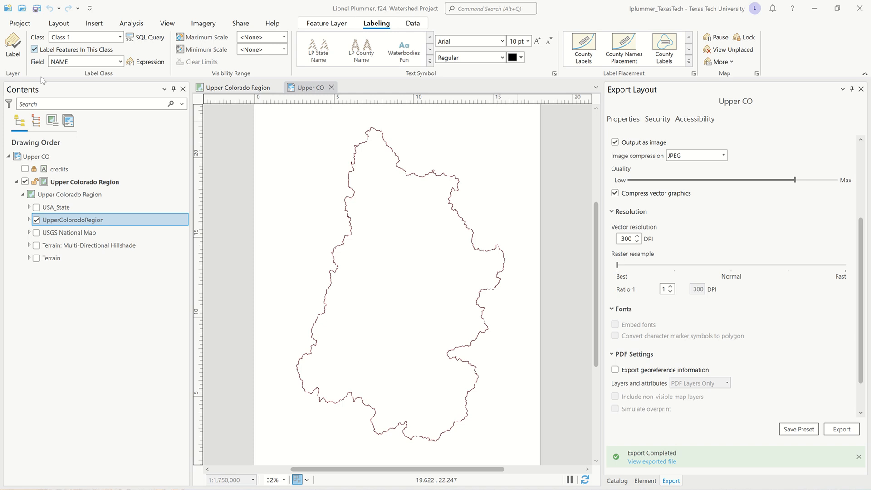
# Show the USA_State layer together with the UpperColorodoRegion outline and turn on the state name labels.
pyautogui.click(37, 220)
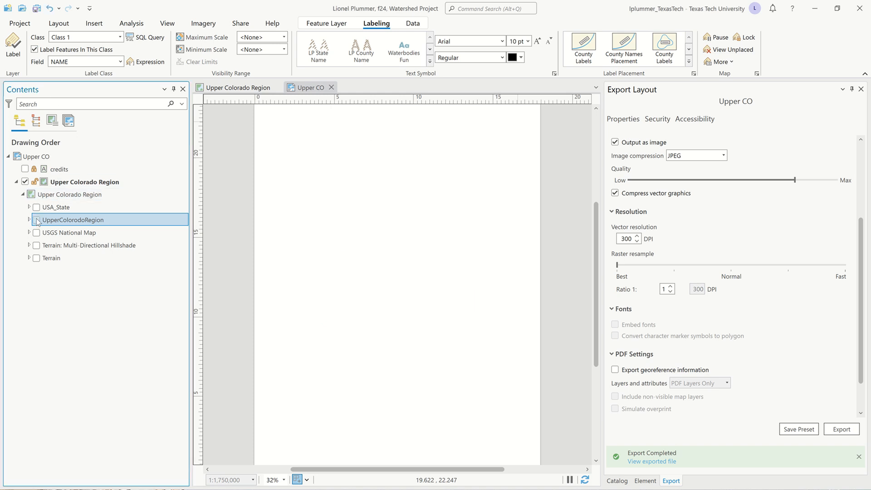
pyautogui.click(37, 207)
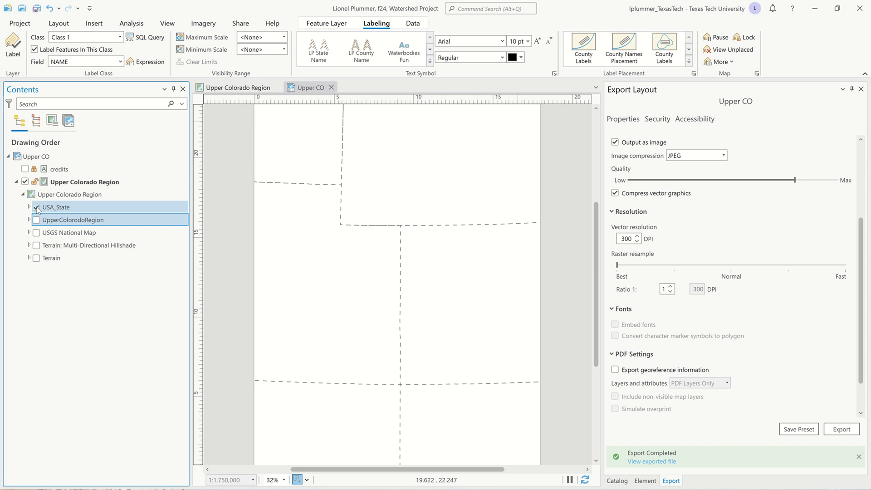
pyautogui.click(48, 209)
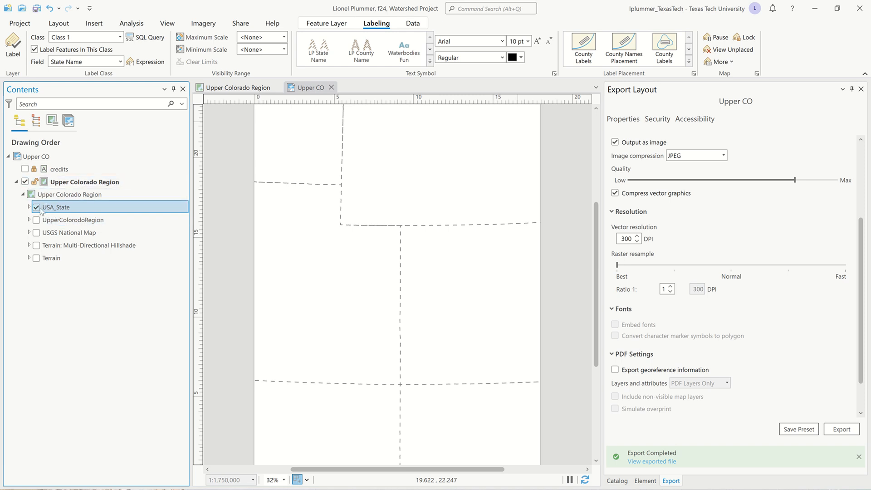
pyautogui.click(37, 221)
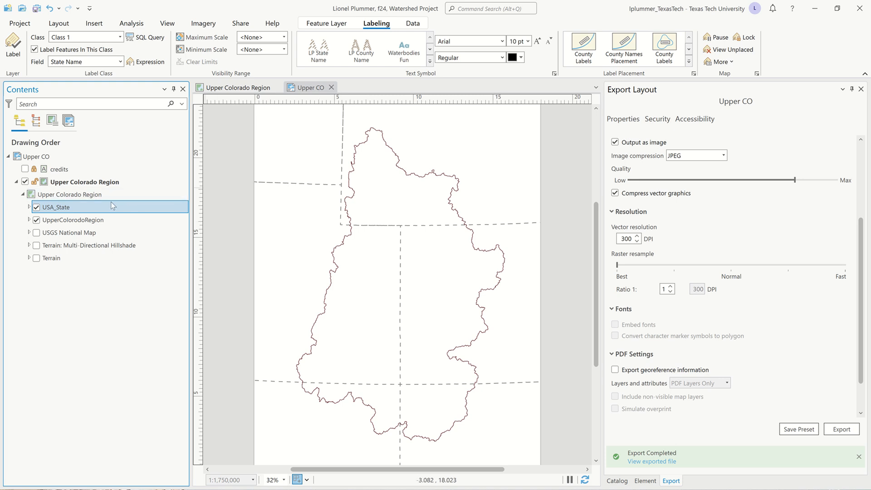
pyautogui.click(10, 43)
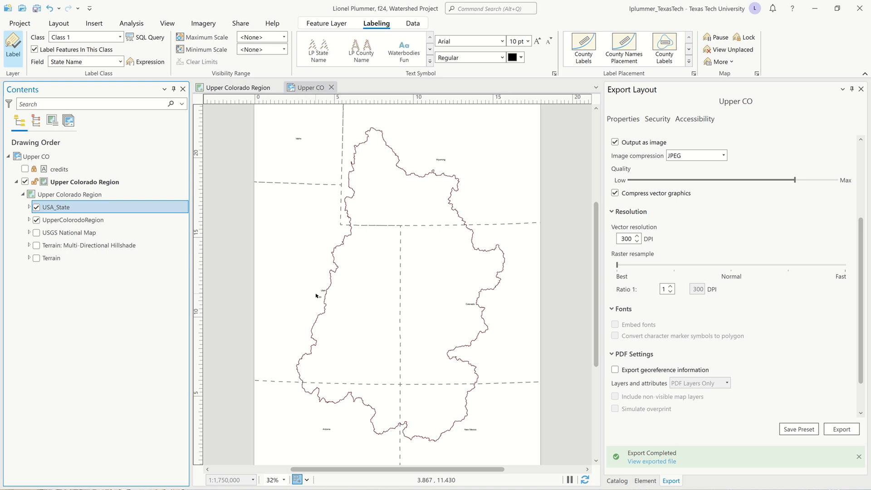
# Enlarge the USA_State labels to 14 pt and hide the UpperColorodoRegion layer.
pyautogui.click(537, 42)
pyautogui.click(537, 43)
pyautogui.click(537, 42)
pyautogui.click(36, 220)
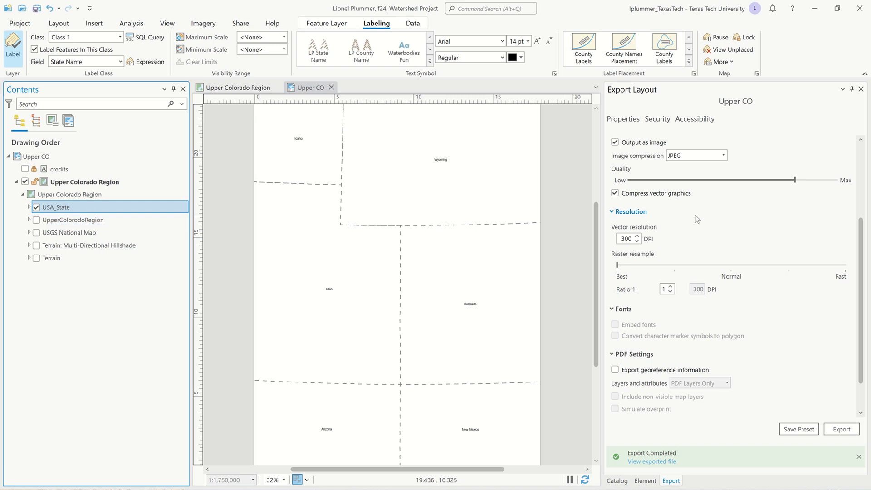
pyautogui.scroll(3, 709, 222)
pyautogui.click(846, 193)
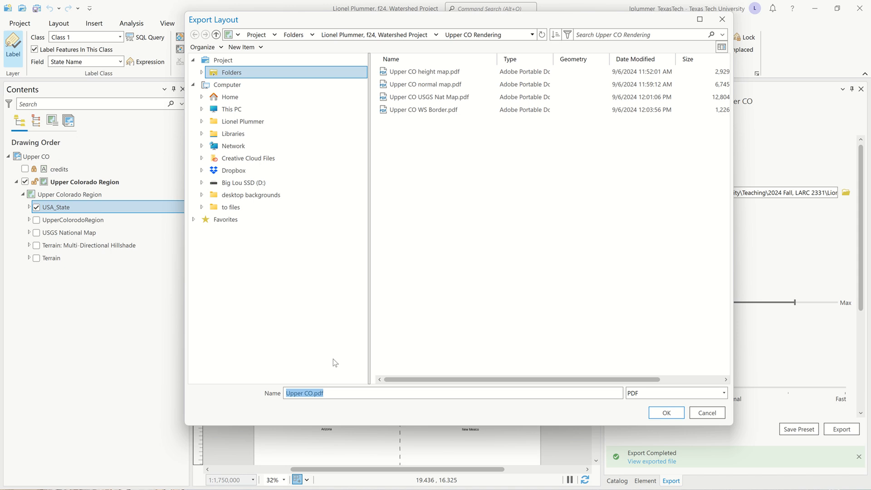
pyautogui.moveTo(507, 20); pyautogui.dragTo(483, 115)
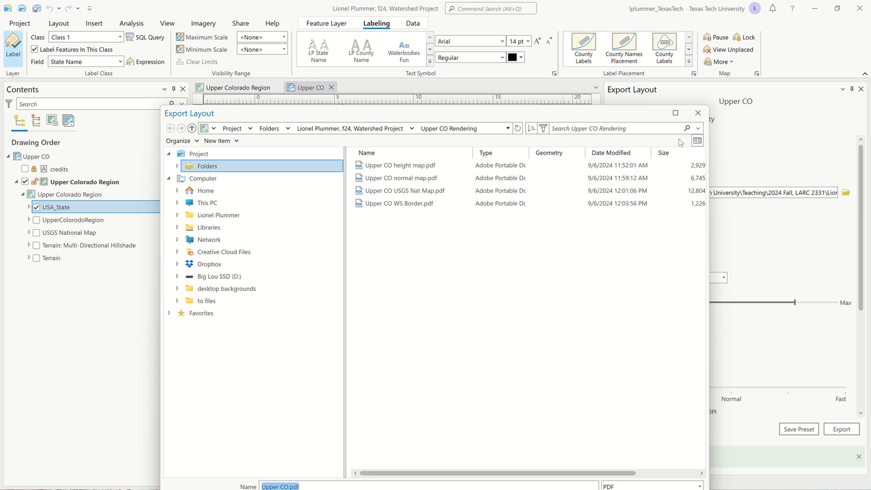
pyautogui.click(702, 117)
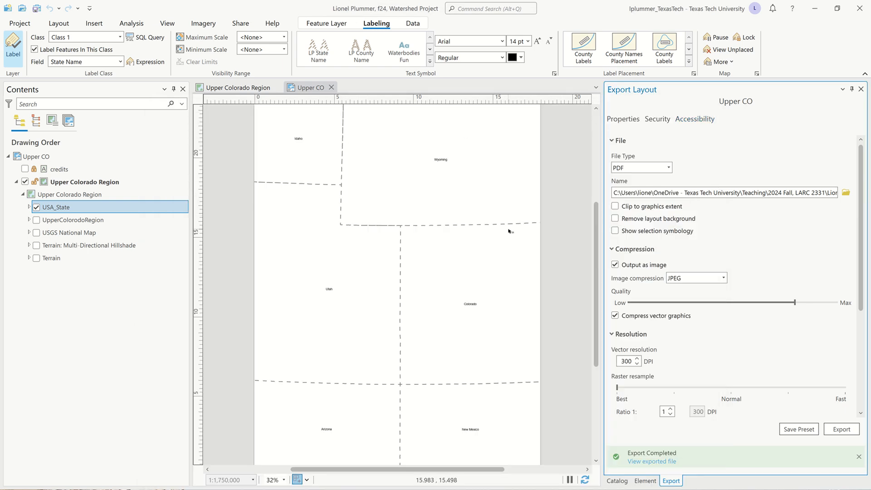
# Open the USA_State layer's symbology and apply the dashed "State B..." symbol from the favorites.
pyautogui.click(30, 207)
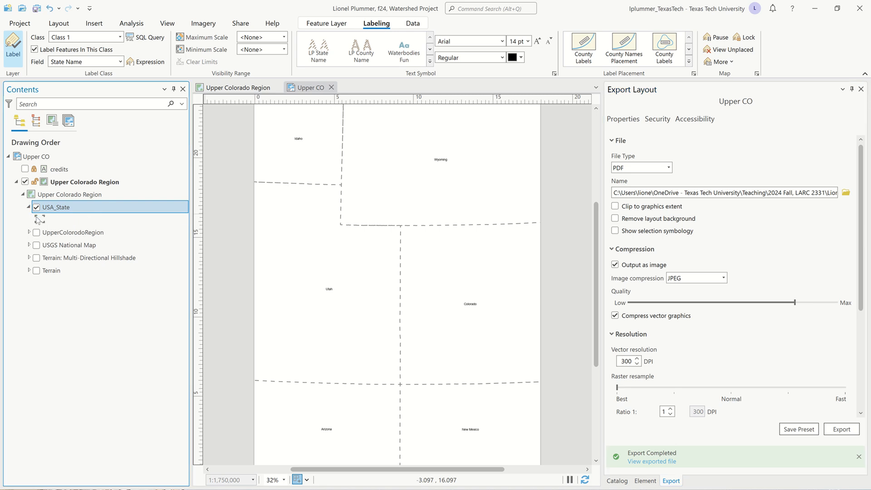
pyautogui.click(39, 220)
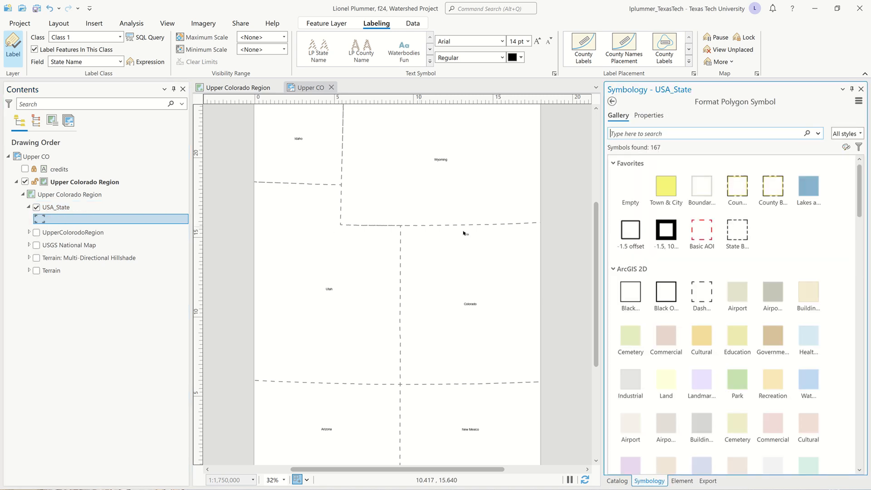
pyautogui.click(701, 289)
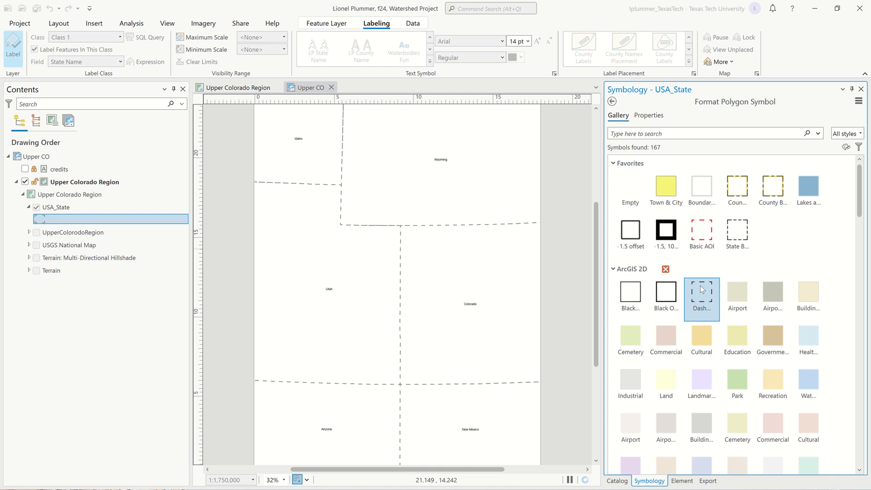
pyautogui.click(737, 229)
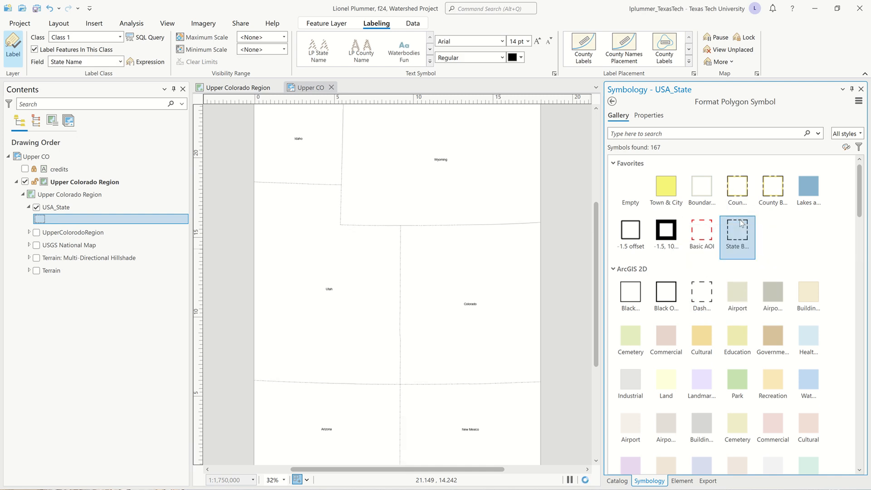
# Set the USA_State symbol's outline width to 3 pt and turn off its solid fill.
pyautogui.click(657, 117)
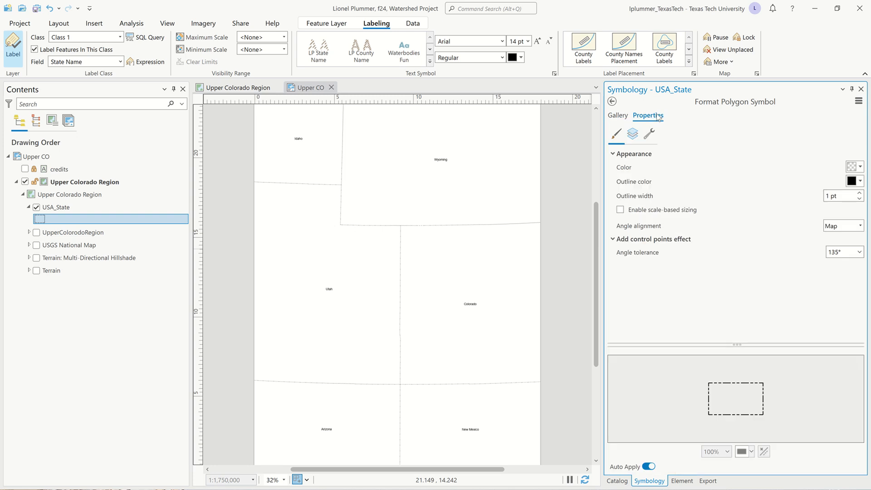
pyautogui.click(859, 193)
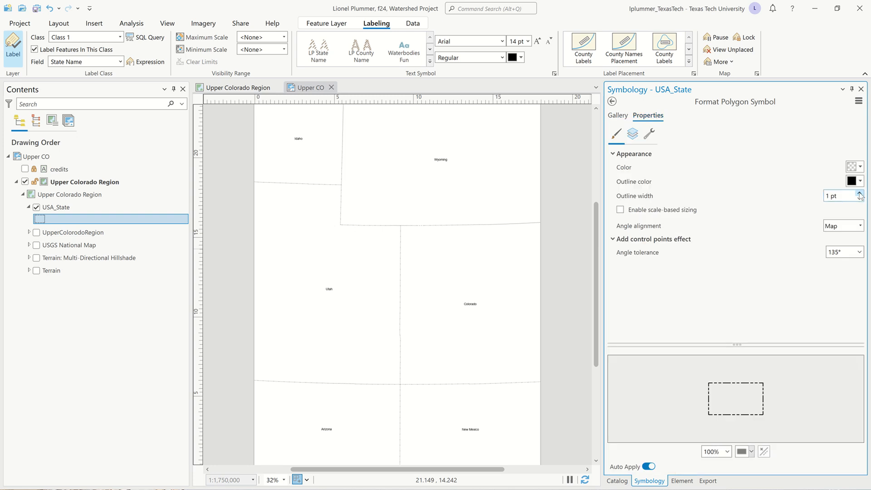
pyautogui.click(859, 194)
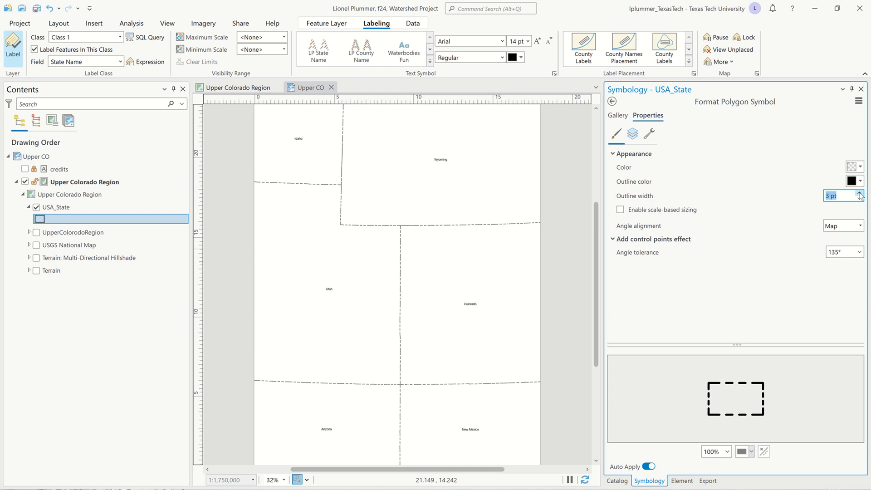
pyautogui.click(633, 134)
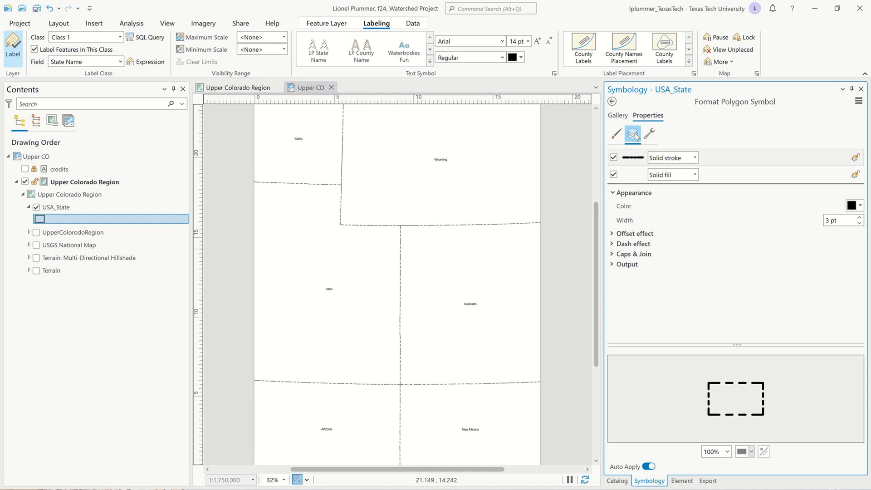
pyautogui.click(613, 175)
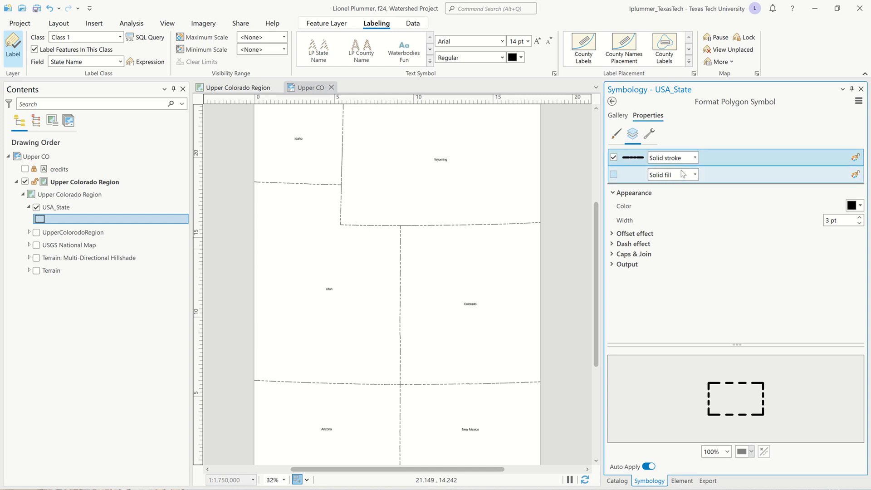
# Examine the dash effect of the USA_State outline, including its dash template and the available dash types.
pyautogui.click(613, 245)
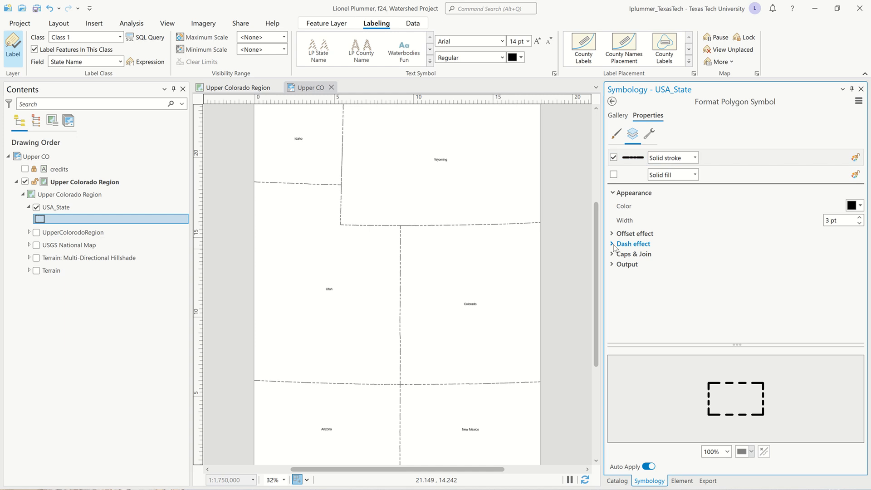
pyautogui.scroll(-1, 614, 247)
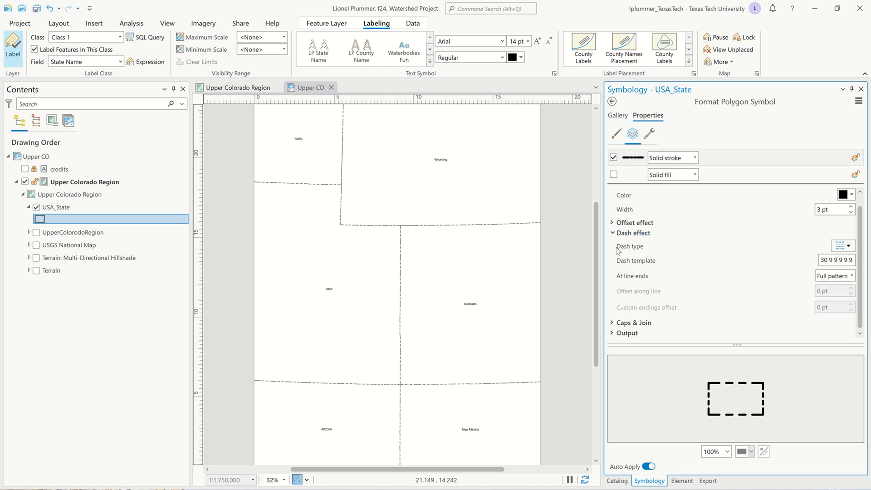
pyautogui.click(822, 263)
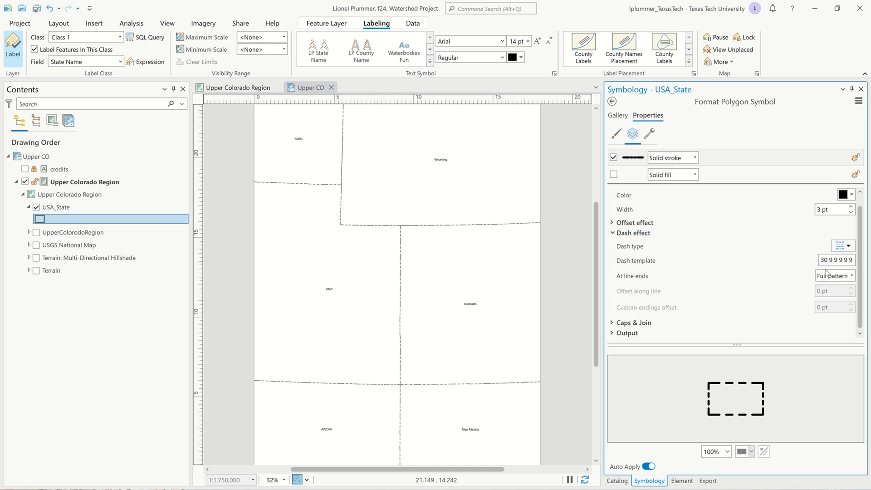
pyautogui.click(849, 247)
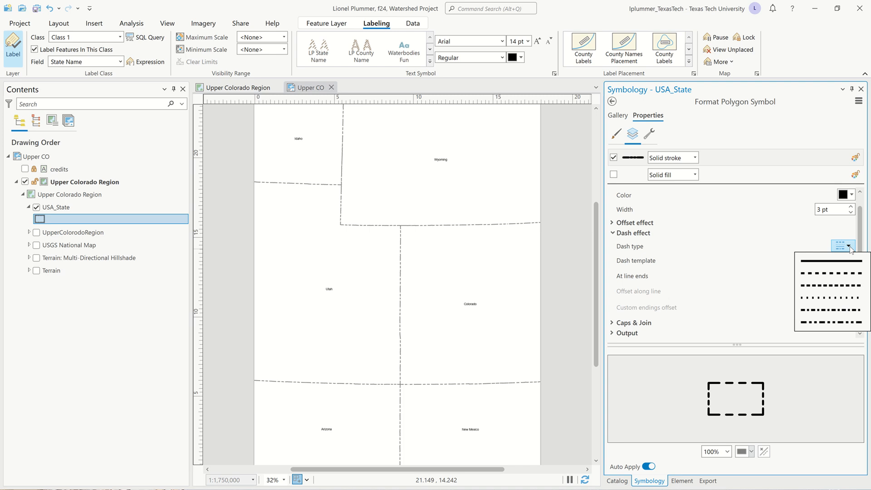
pyautogui.click(850, 272)
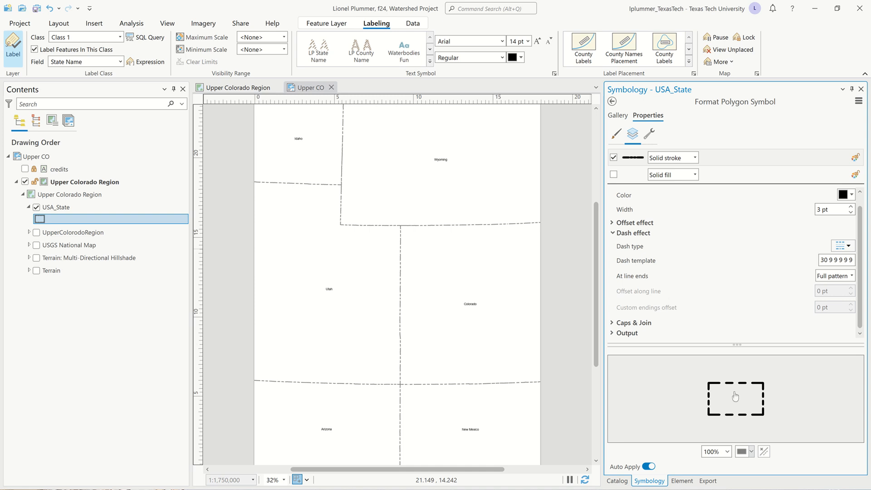
# Inspect the dashed state boundary lines on the layout up close and at full extent.
pyautogui.scroll(10, 413, 220)
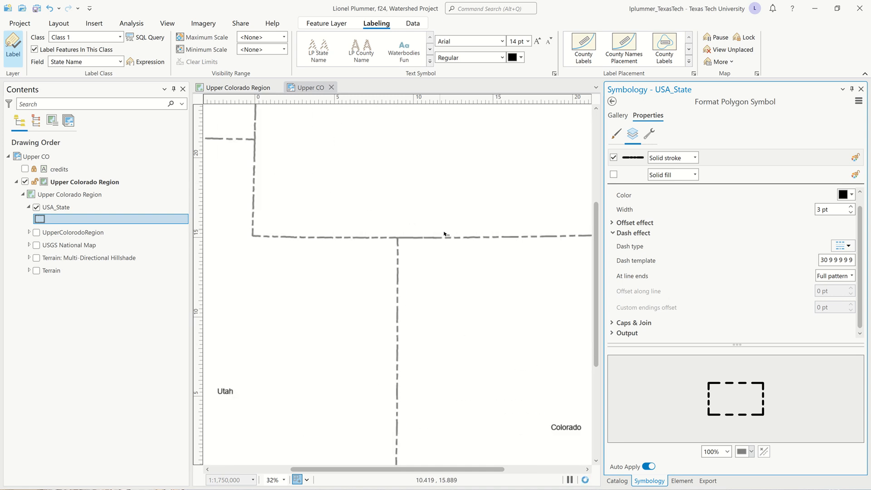
pyautogui.scroll(-3, 447, 234)
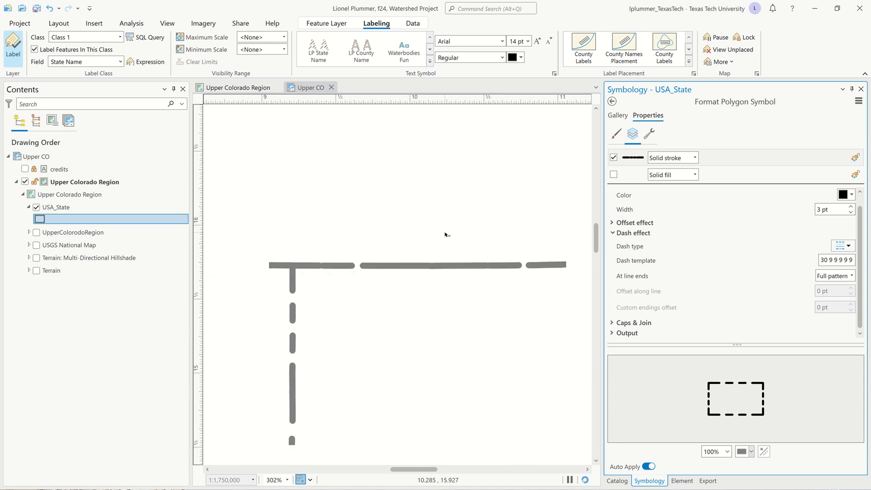
pyautogui.scroll(-8, 445, 234)
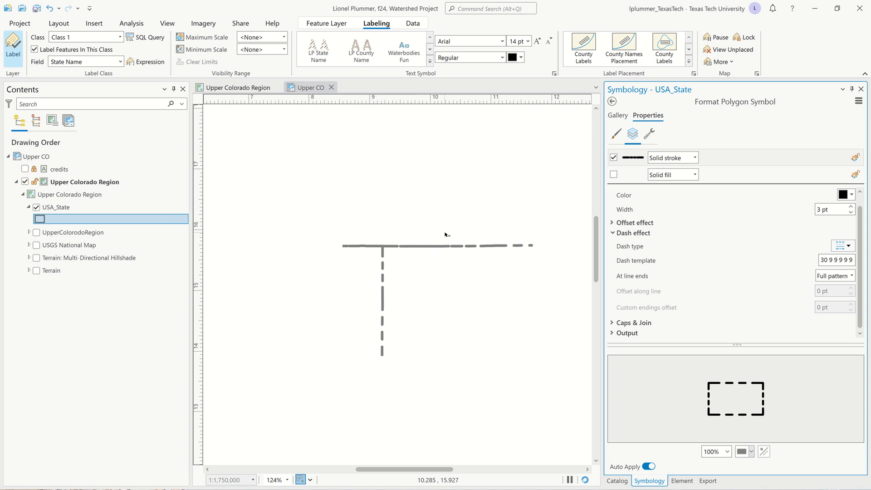
pyautogui.scroll(-2, 445, 234)
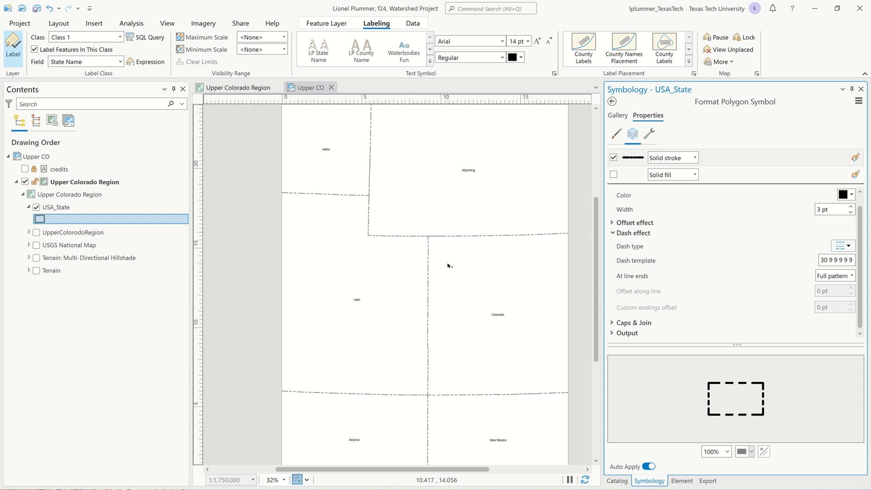
pyautogui.moveTo(451, 256); pyautogui.dragTo(405, 253)
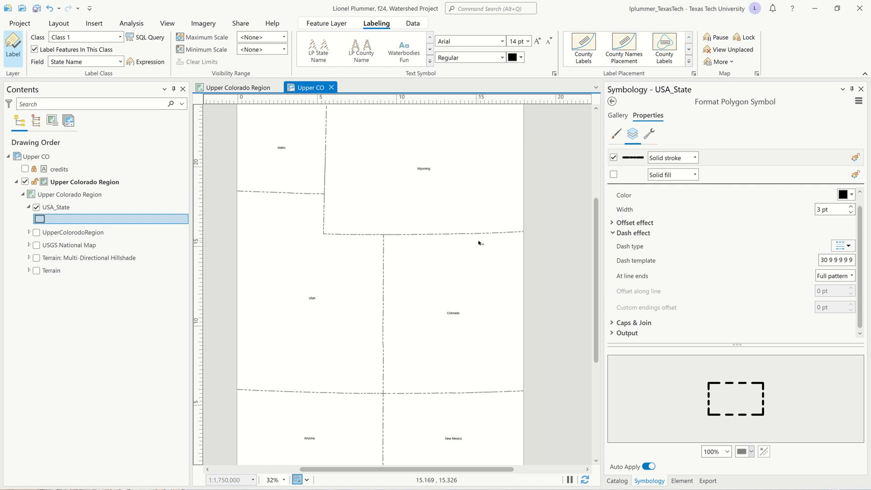
pyautogui.moveTo(448, 247); pyautogui.dragTo(449, 252)
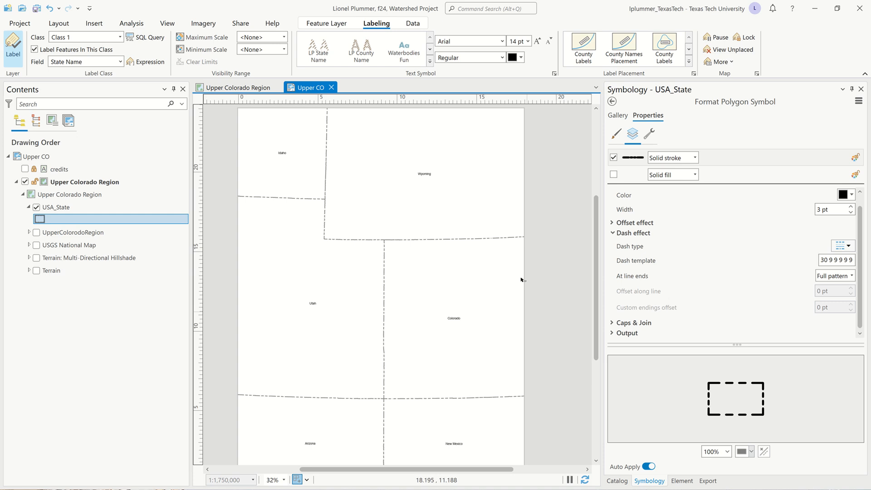
pyautogui.scroll(6, 522, 280)
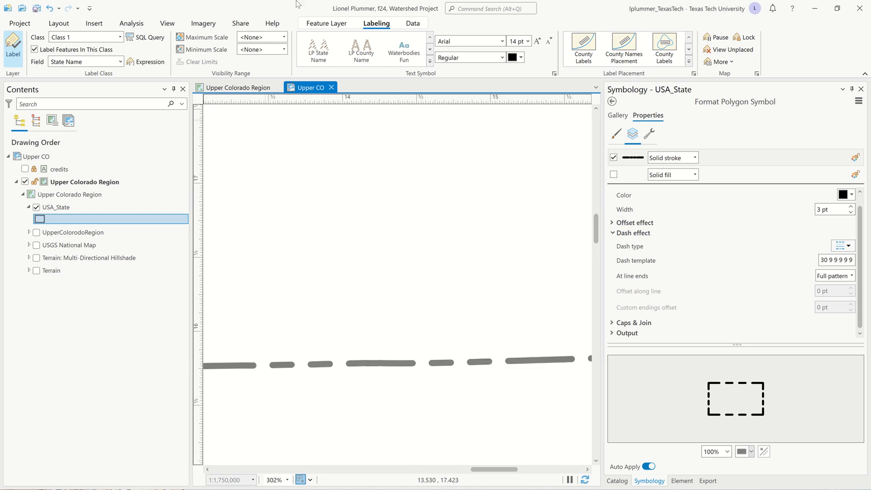
pyautogui.moveTo(383, 4)
pyautogui.click(376, 28)
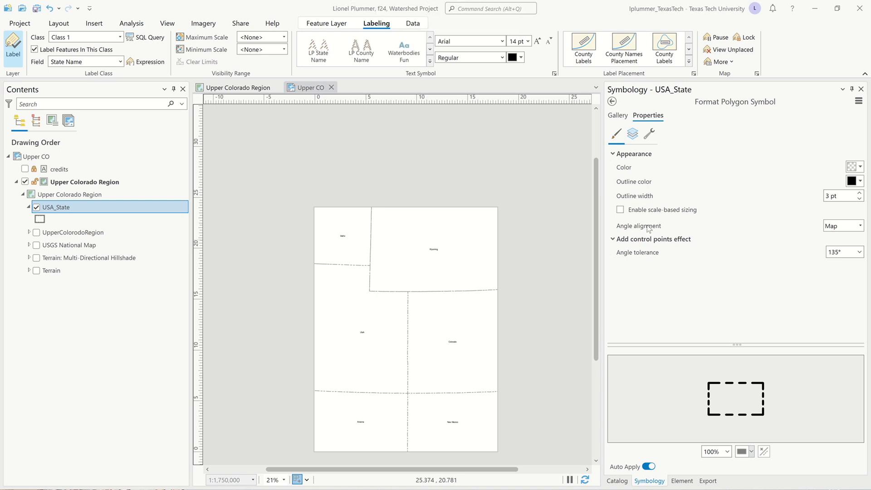
# Look through the preview shapes for the USA_State symbol and return to the layer's primary symbology.
pyautogui.click(752, 451)
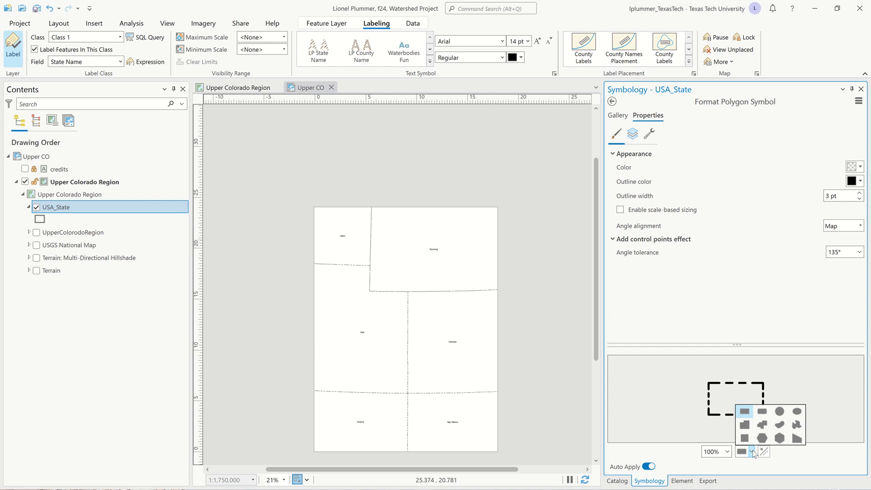
pyautogui.click(752, 452)
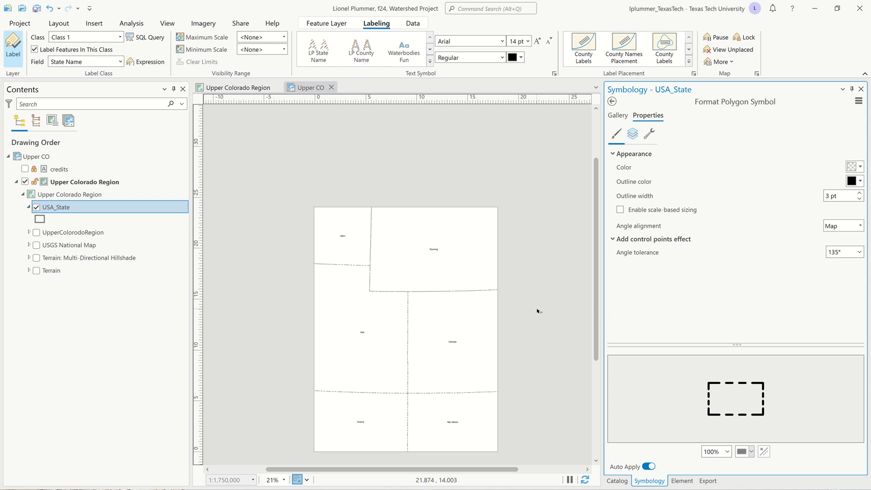
pyautogui.click(612, 101)
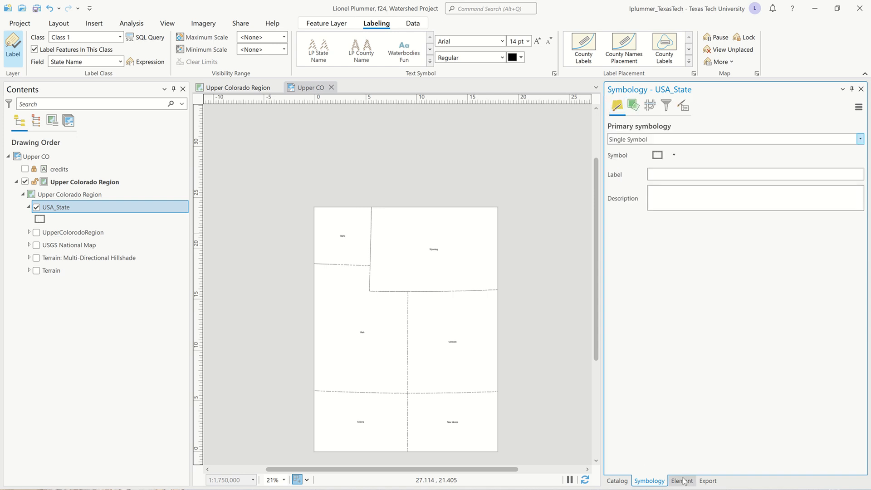
# Open the Upper CO layout's export settings and review the PDF compression, resolution and font options.
pyautogui.click(707, 481)
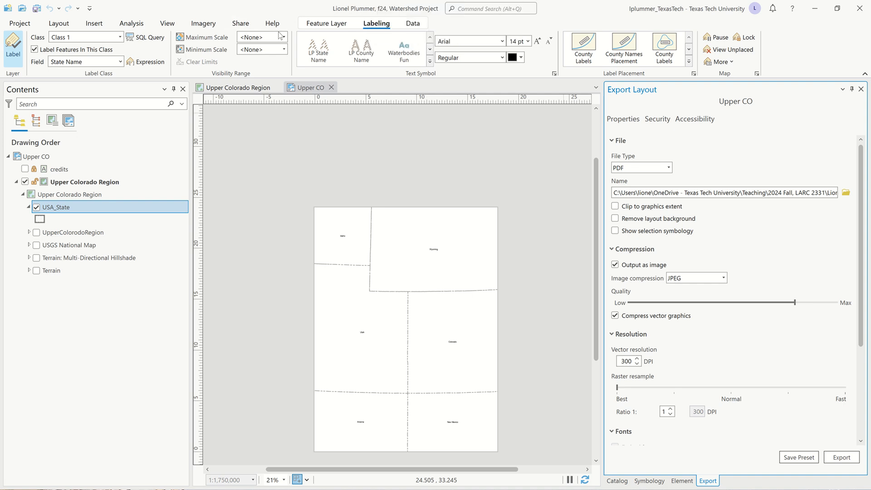
pyautogui.scroll(-1, 732, 242)
pyautogui.scroll(-2, 732, 243)
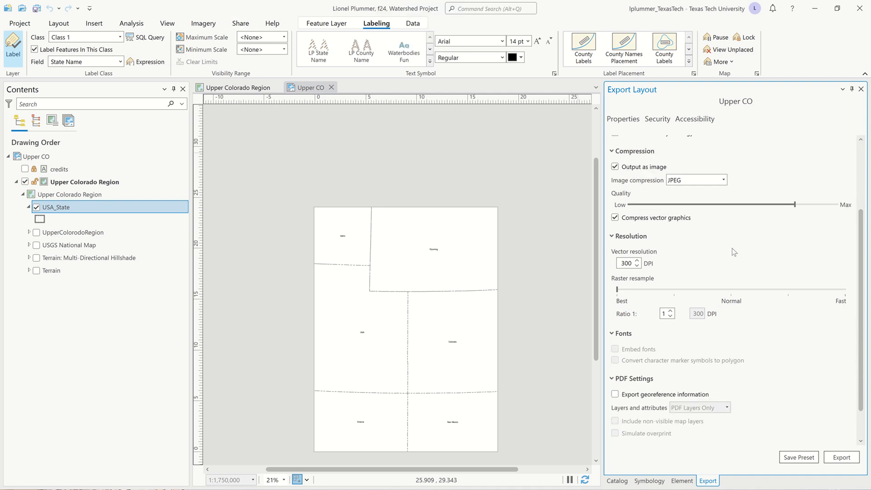
pyautogui.scroll(-2, 745, 325)
pyautogui.scroll(5, 745, 325)
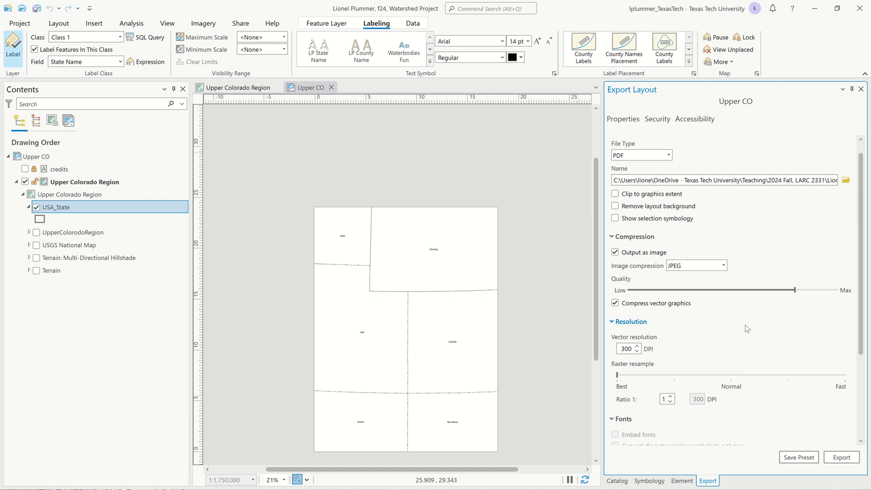
# Name the export file "Upper CO State Borders.pdf" in the Upper CO Rendering folder and export the layout.
pyautogui.click(846, 194)
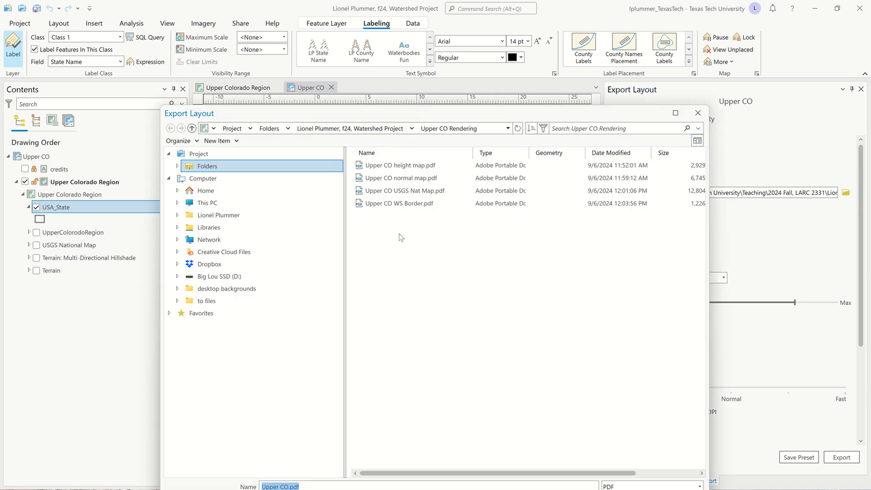
pyautogui.moveTo(460, 113); pyautogui.dragTo(514, 54)
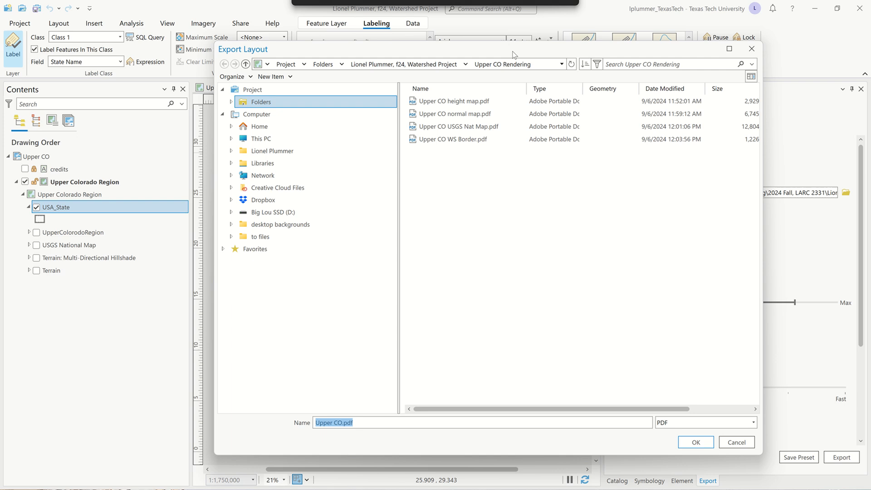
pyautogui.click(345, 426)
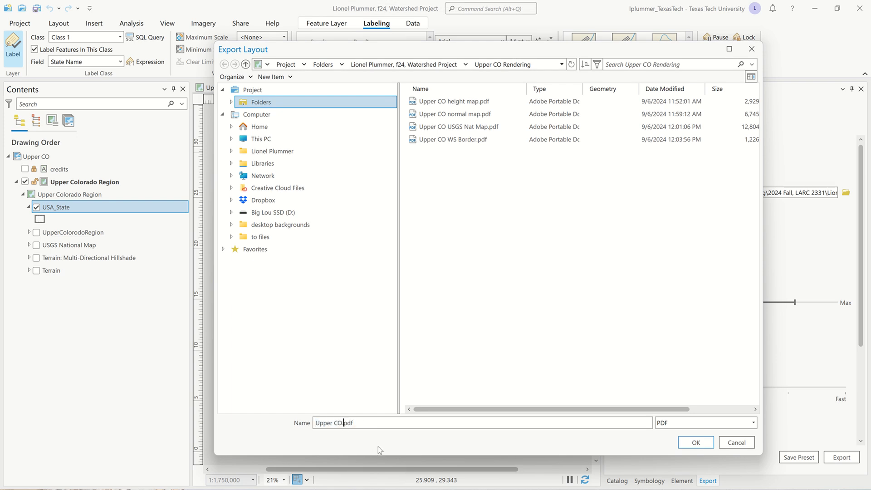
pyautogui.press('Left')
pyautogui.write('St')
pyautogui.press('Return')
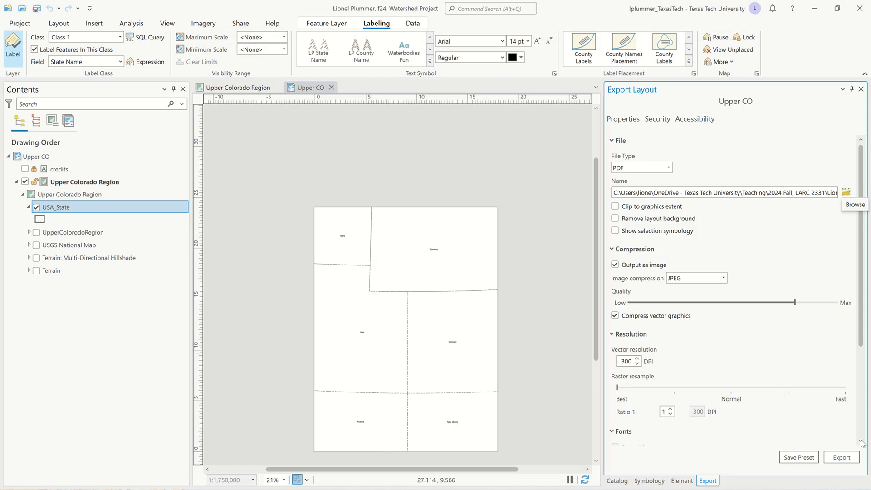
pyautogui.click(843, 458)
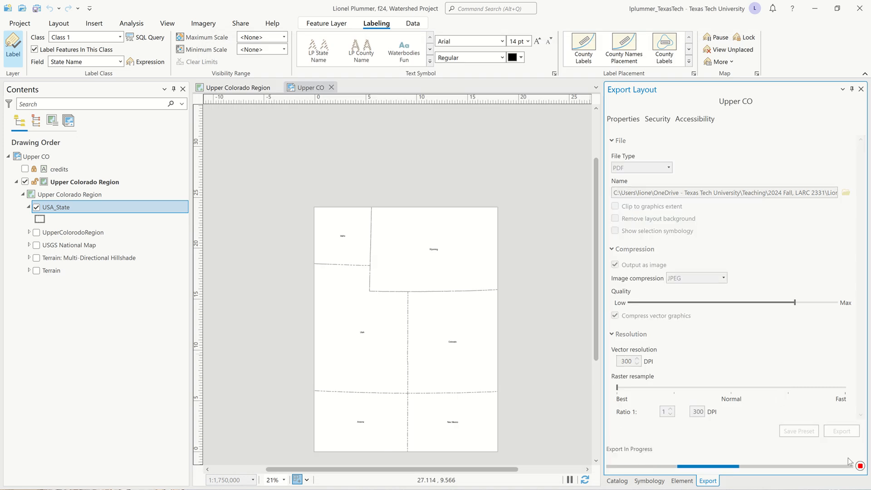
pyautogui.moveTo(489, 10)
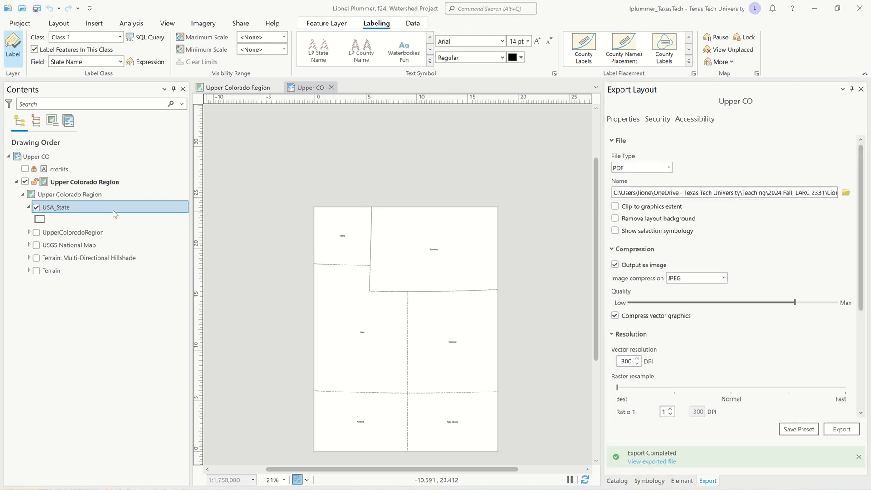
# Hide the USA_State layer, collapse its legend and save the project.
pyautogui.click(36, 207)
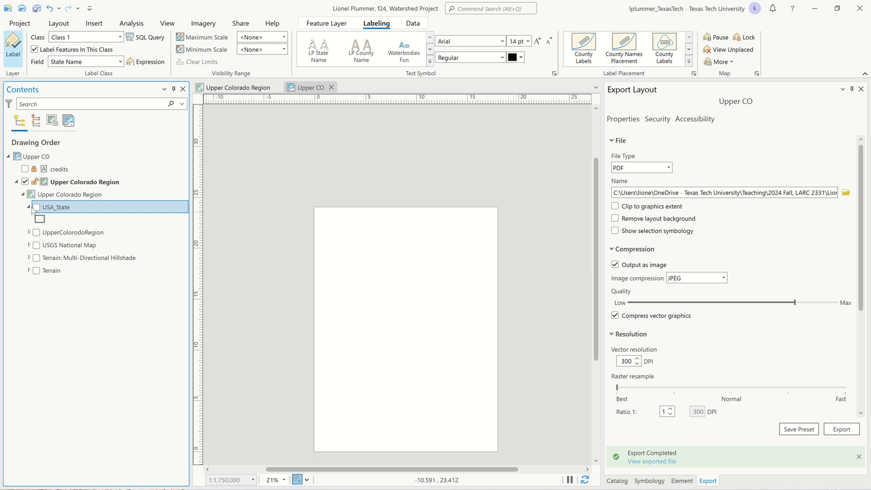
pyautogui.click(28, 207)
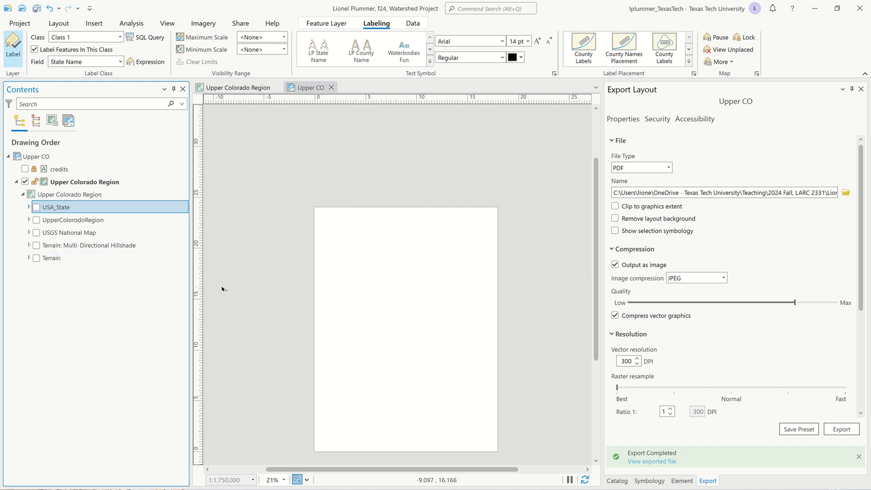
pyautogui.hotkey('ctrl', 's')
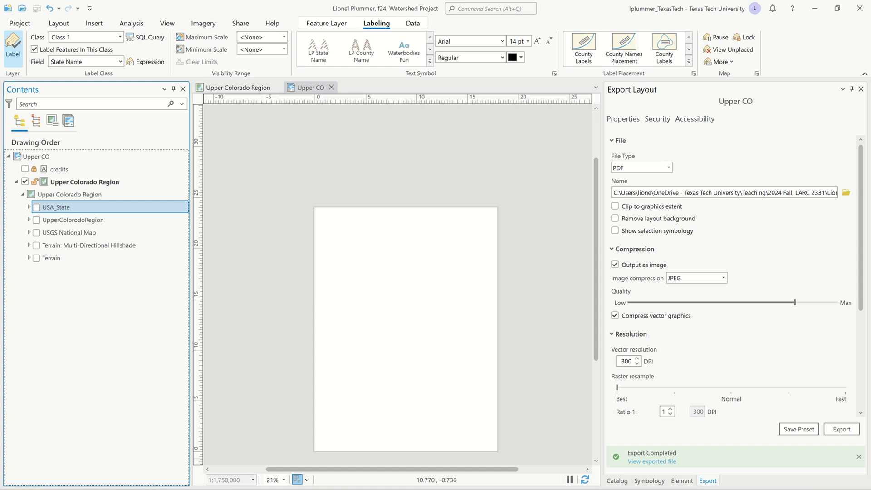
pyautogui.moveTo(402, 362); pyautogui.dragTo(398, 326)
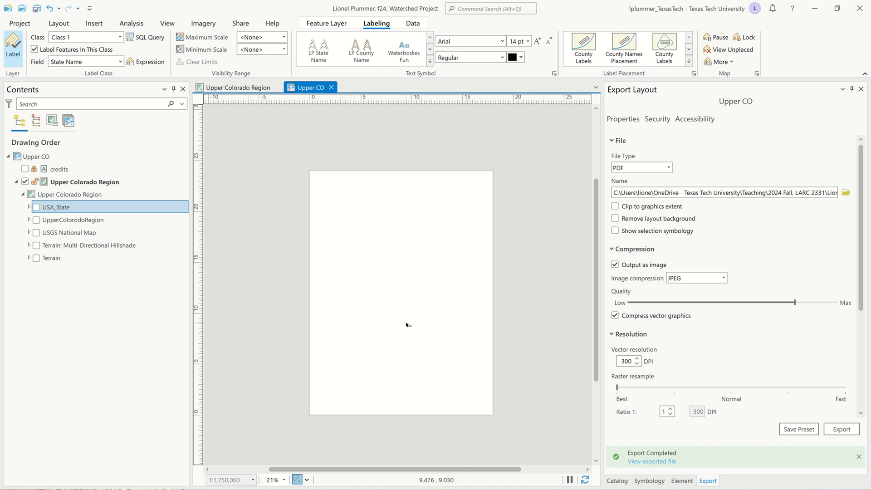
# Switch to Google Chrome and open the course's Links to GIS Data page in Blackboard.
pyautogui.click(817, 8)
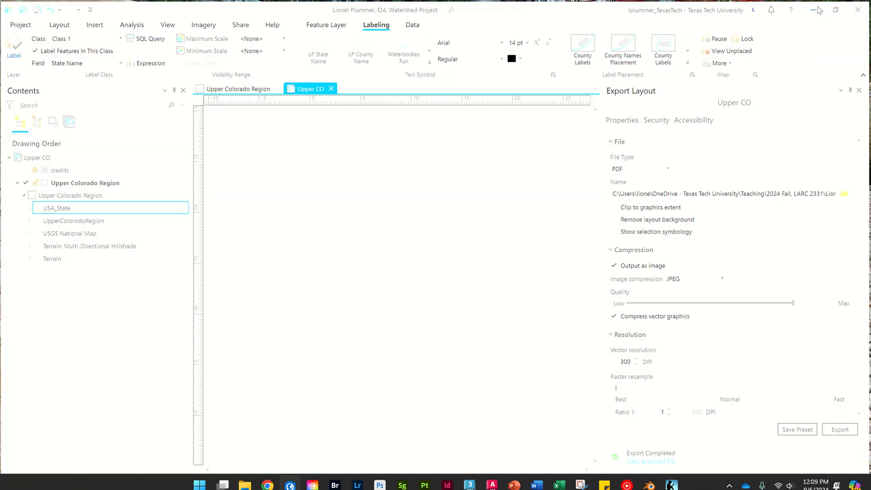
pyautogui.hotkey('alt', 'Tab')
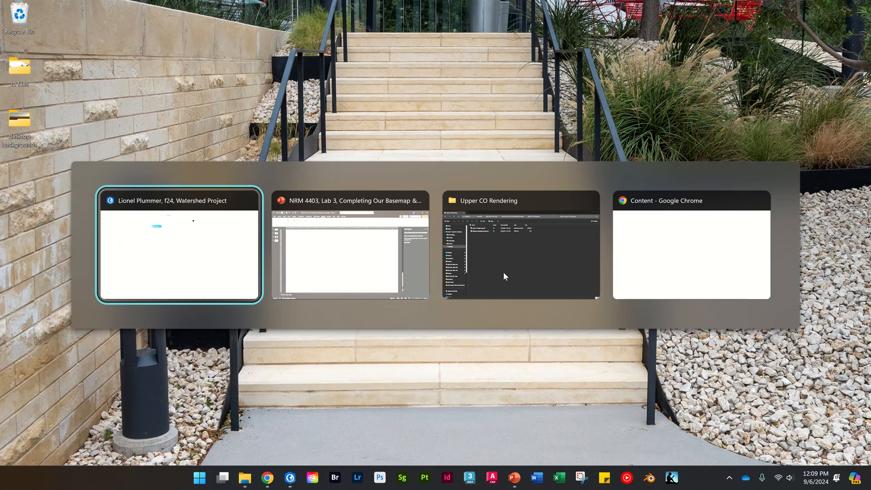
pyautogui.hotkey('alt', 'Tab')
pyautogui.hotkey('alt', 'Tab')
pyautogui.hotkey('alt', 'Tab')
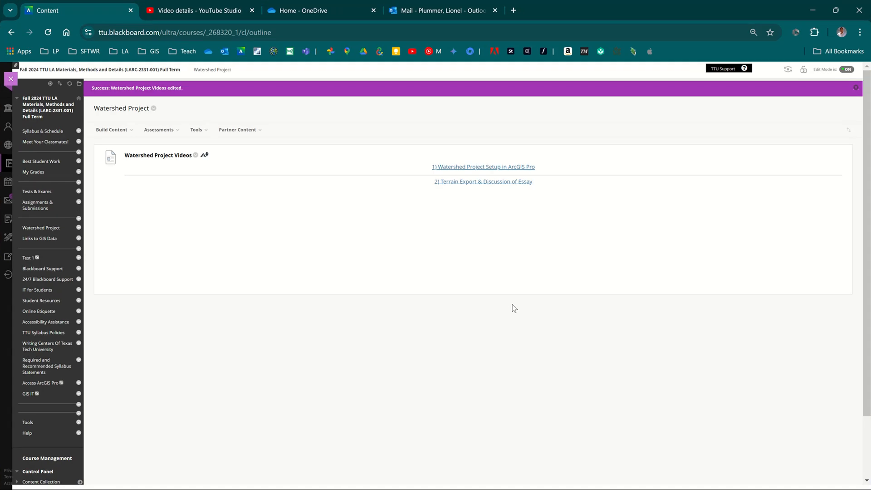
pyautogui.click(51, 239)
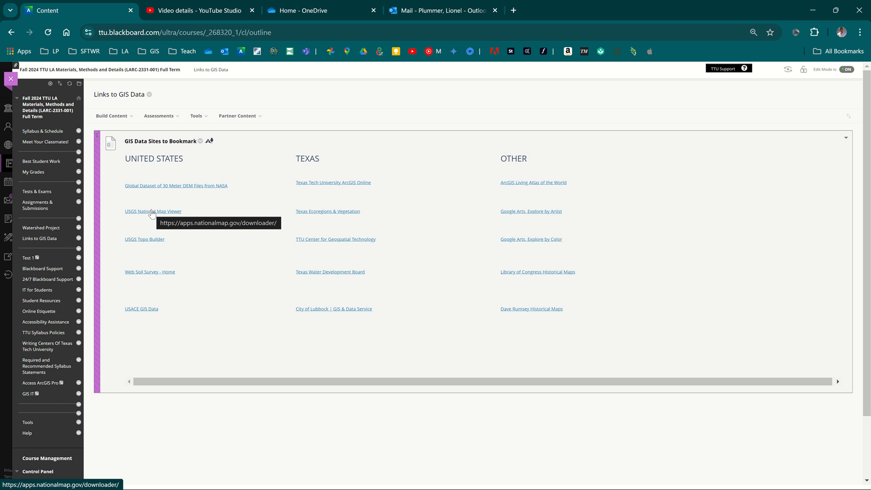
# Open the USGS National Map Viewer link in a new browser tab and go to that tab.
pyautogui.rightClick(151, 213)
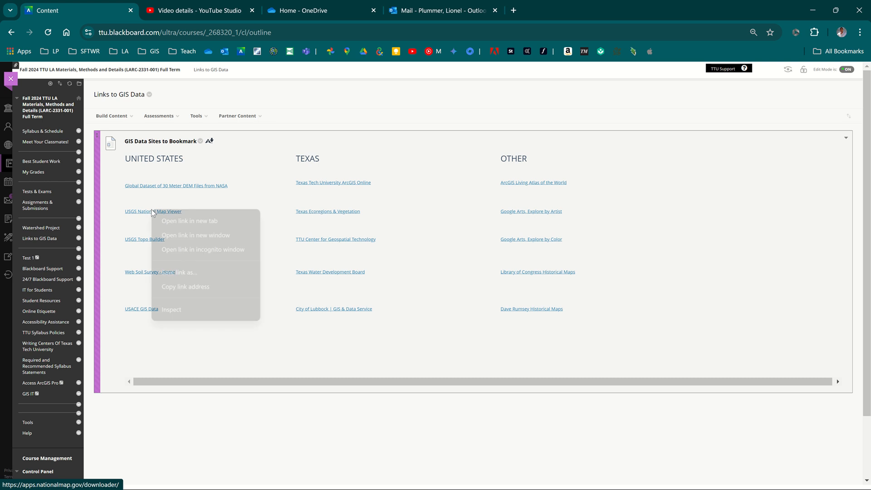
pyautogui.click(184, 221)
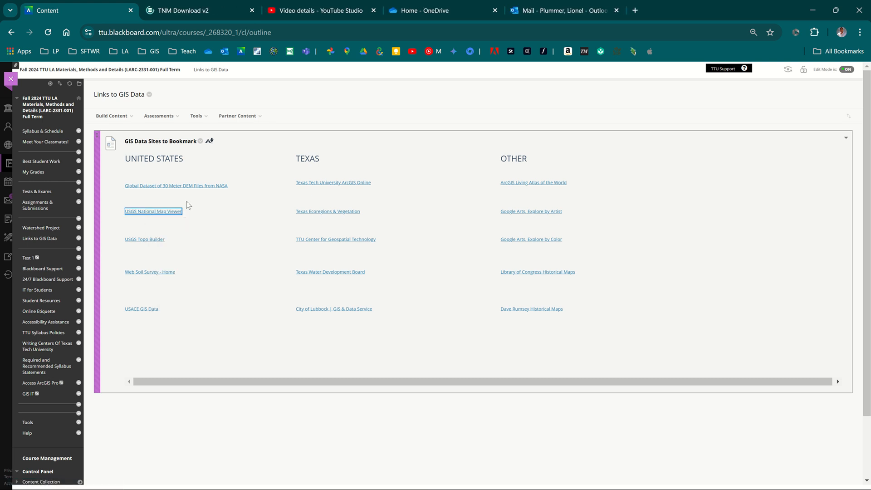
pyautogui.click(189, 10)
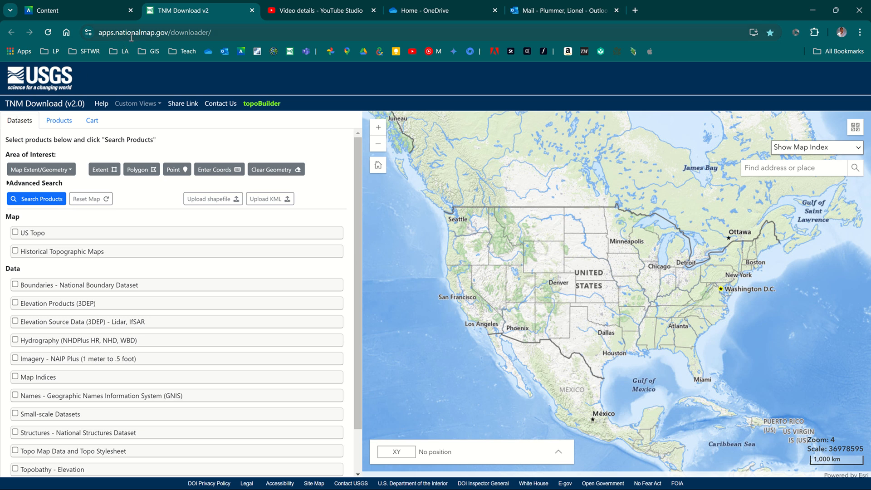
# Open the TNM Download v2 page in a new browser tab by searching for "tnm", and close that tab.
pyautogui.click(635, 10)
pyautogui.write('tnm')
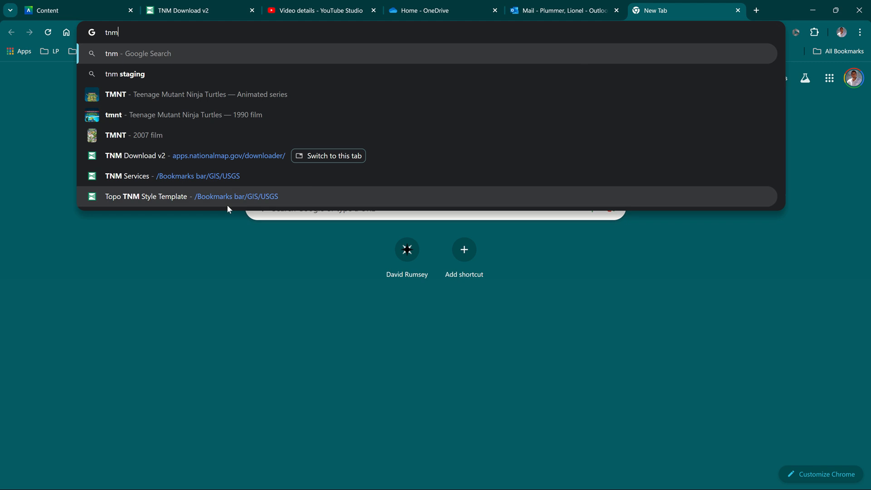
pyautogui.click(176, 156)
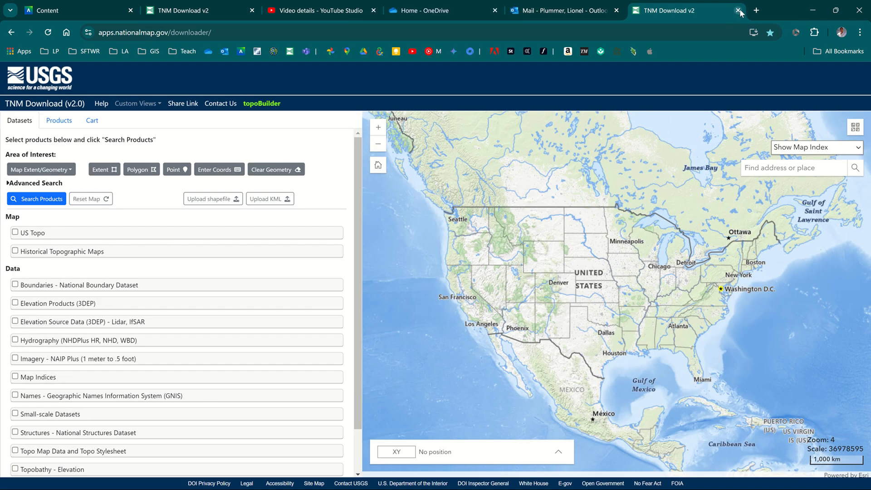
pyautogui.click(737, 10)
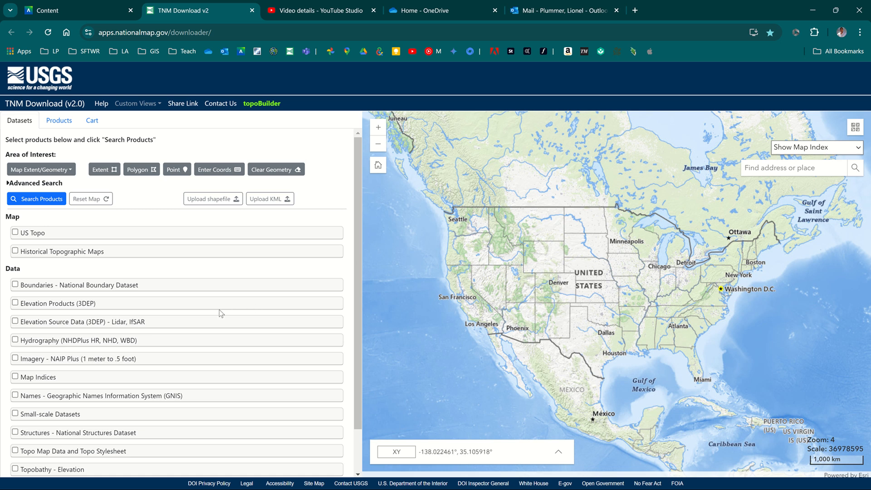
# Enable the Small-scale Datasets category and review its subcategories, data extents and file formats.
pyautogui.scroll(-1, 199, 364)
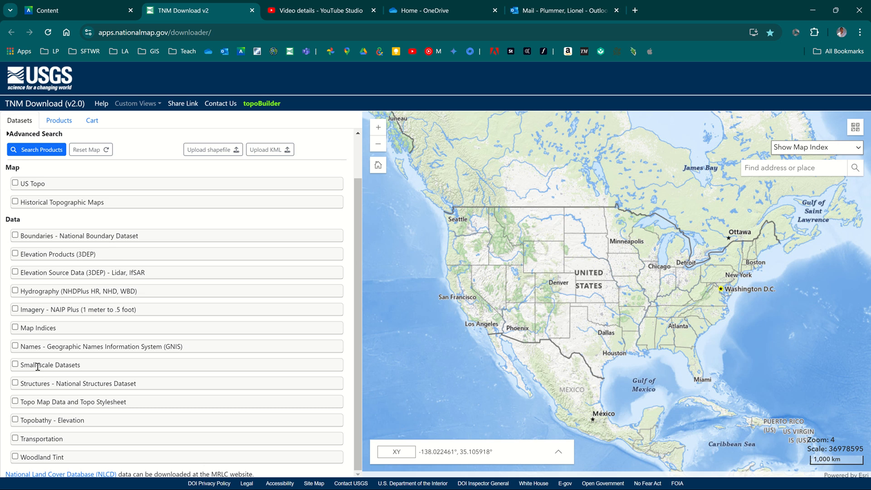
pyautogui.click(14, 365)
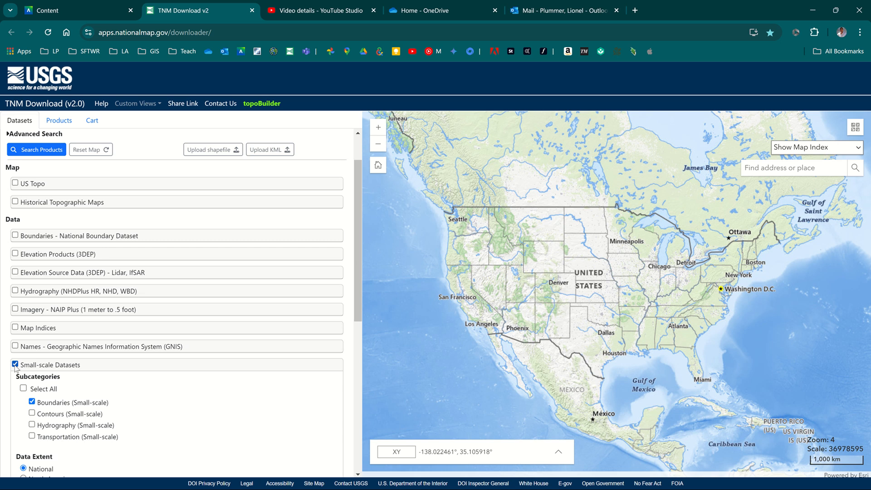
pyautogui.scroll(-3, 18, 370)
pyautogui.scroll(-1, 26, 376)
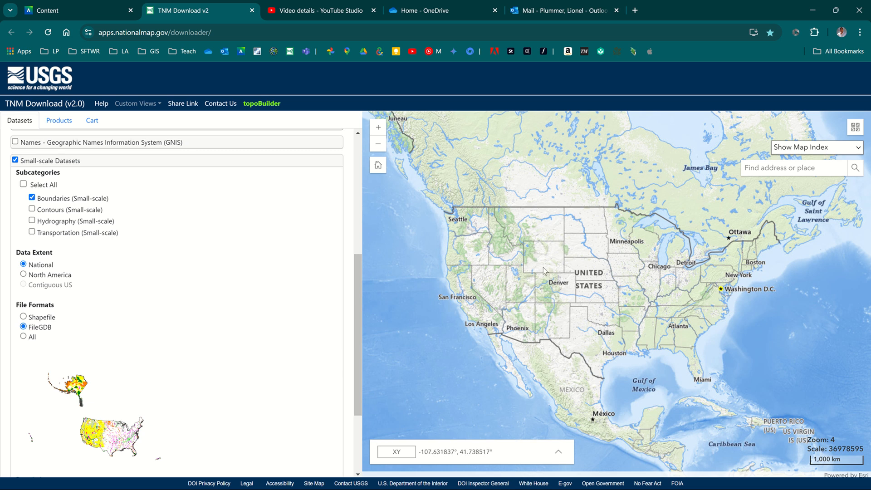
# Limit the small-scale subcategories to Hydrography (Small-scale) and set the file formats to All.
pyautogui.scroll(1, 539, 246)
pyautogui.scroll(3, 540, 244)
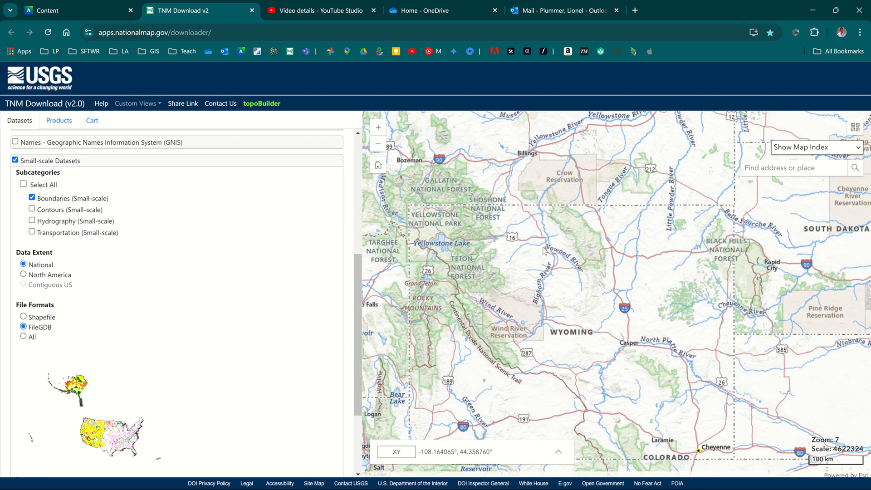
pyautogui.scroll(-4, 544, 251)
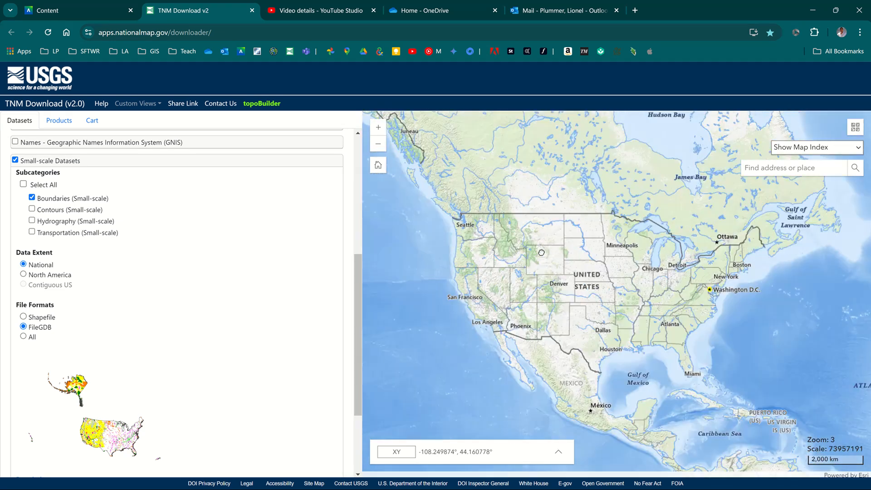
pyautogui.scroll(1, 541, 252)
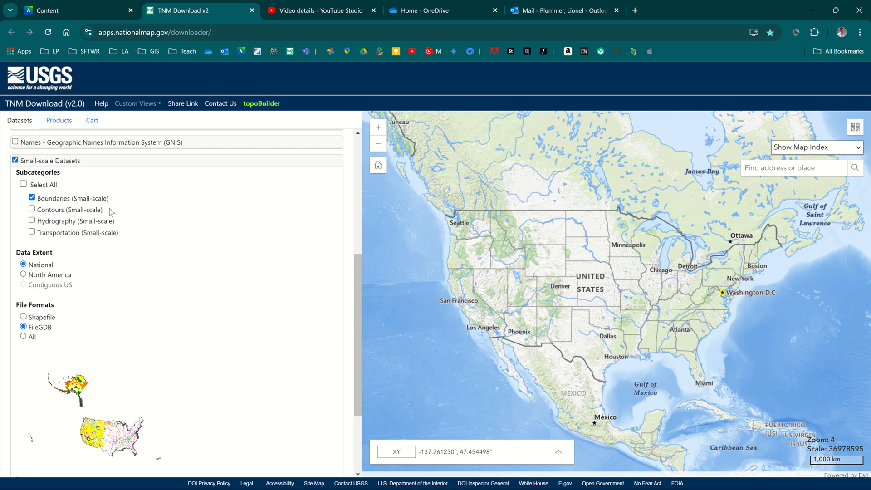
pyautogui.click(32, 221)
pyautogui.click(23, 333)
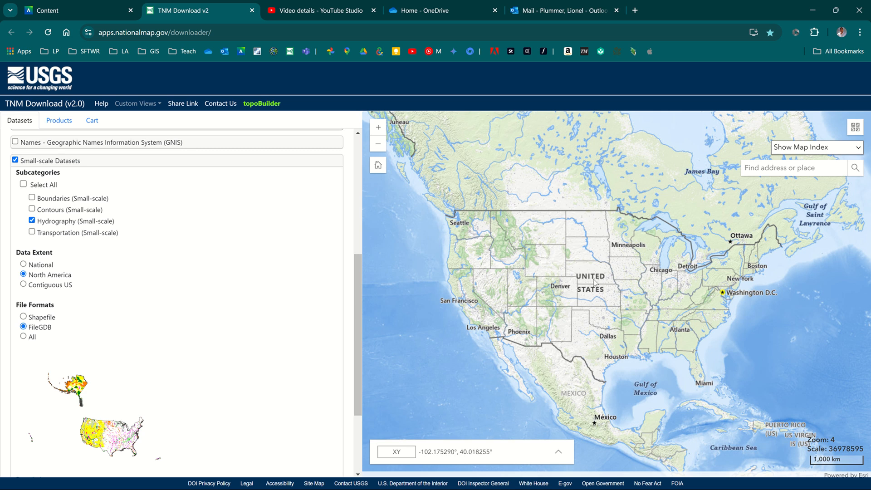
# Search for products matching the small-scale hydrography selection and clear the results.
pyautogui.scroll(1, 540, 247)
pyautogui.scroll(-1, 539, 247)
pyautogui.scroll(5, 97, 194)
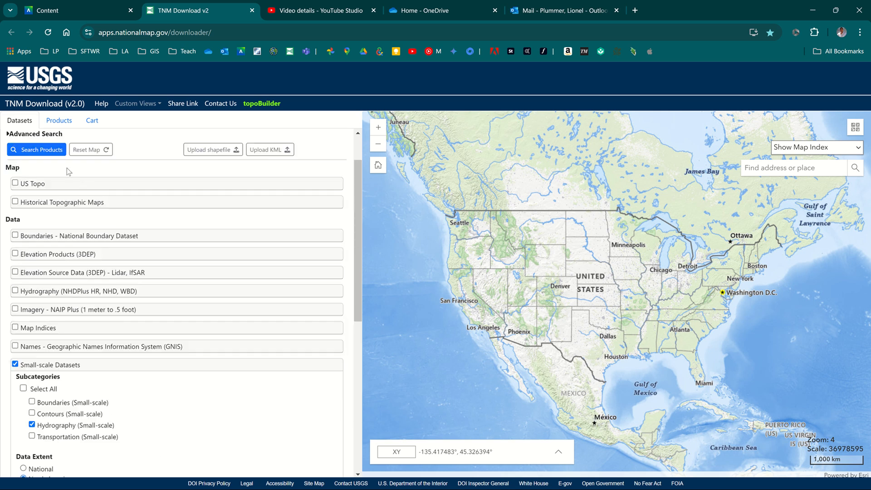
pyautogui.click(40, 149)
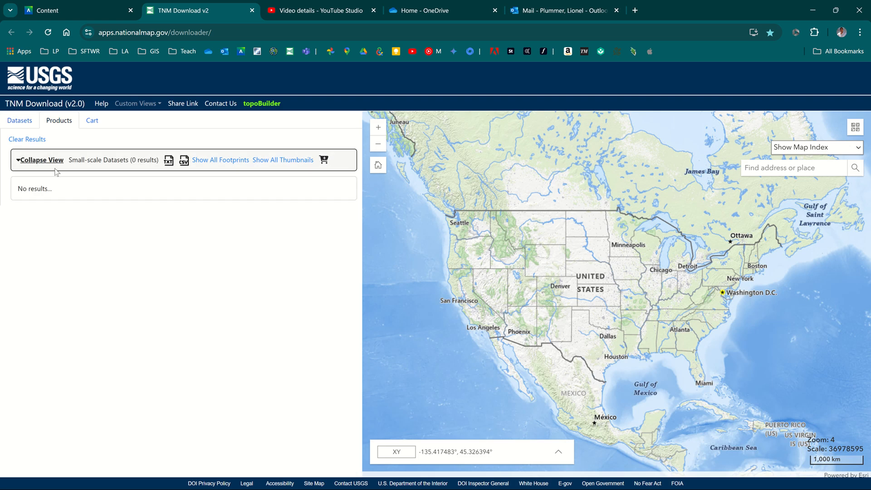
pyautogui.rightClick(30, 136)
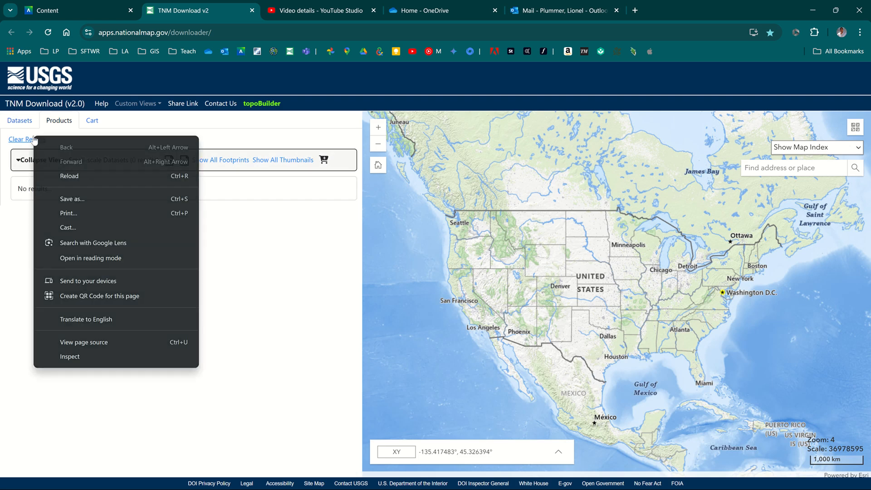
pyautogui.click(31, 138)
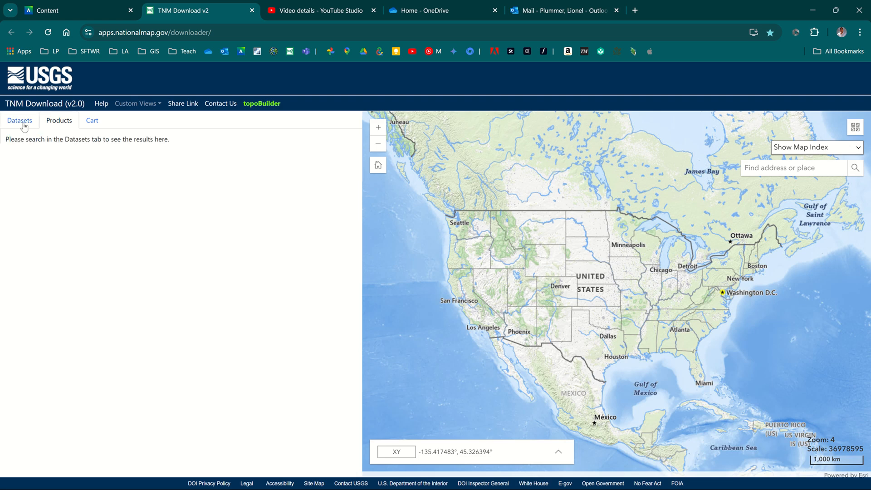
# Recheck the small-scale dataset options, repeat the hydrography product search and clear the results.
pyautogui.click(22, 121)
pyautogui.scroll(-1, 130, 373)
pyautogui.scroll(-4, 131, 373)
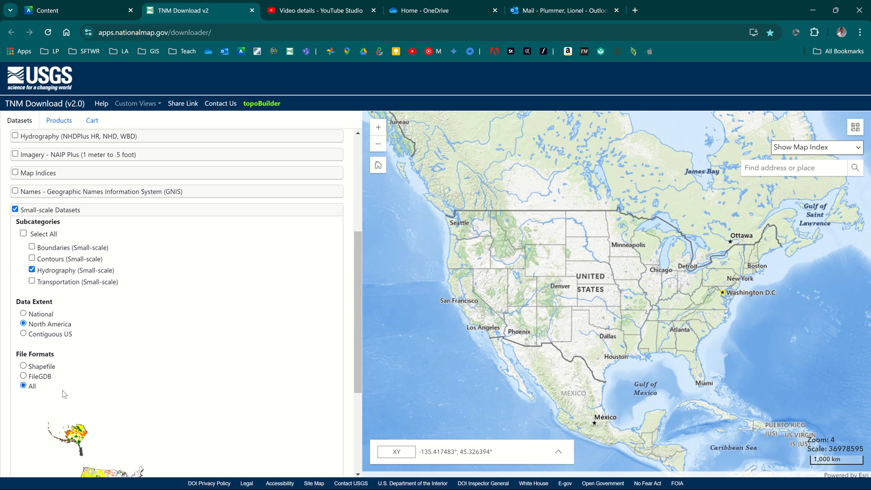
pyautogui.scroll(-5, 65, 393)
pyautogui.scroll(9, 65, 393)
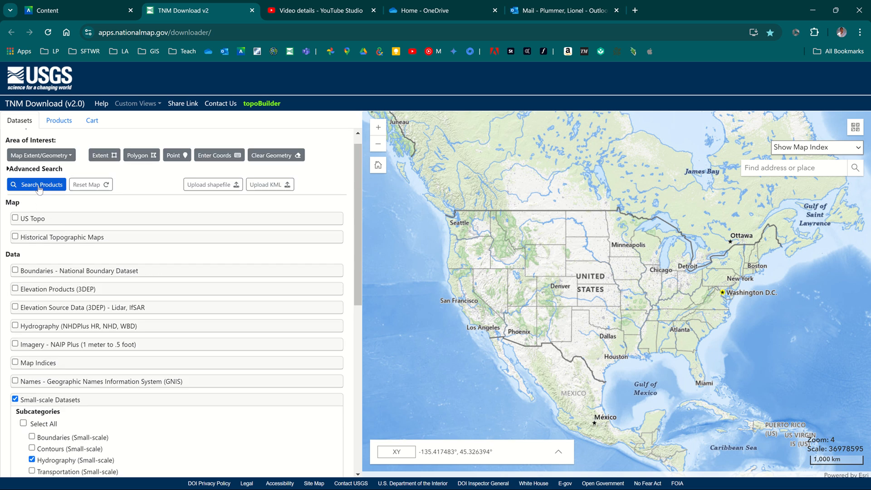
pyautogui.click(39, 186)
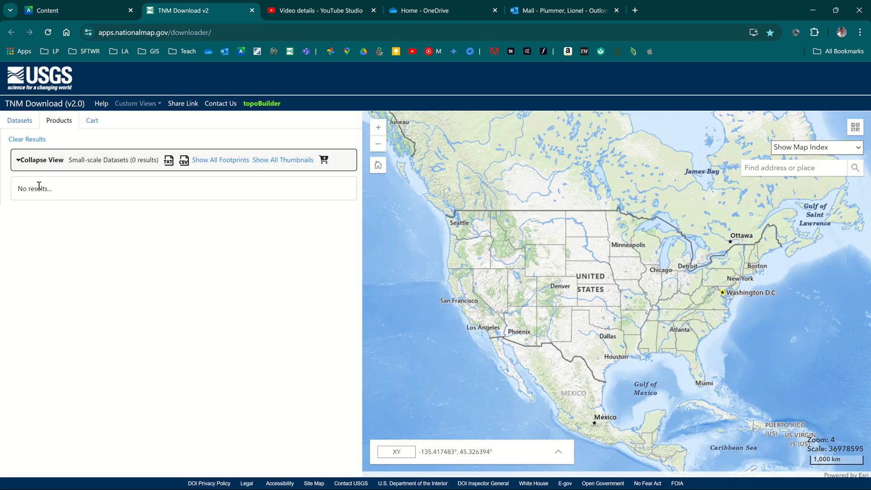
pyautogui.click(25, 139)
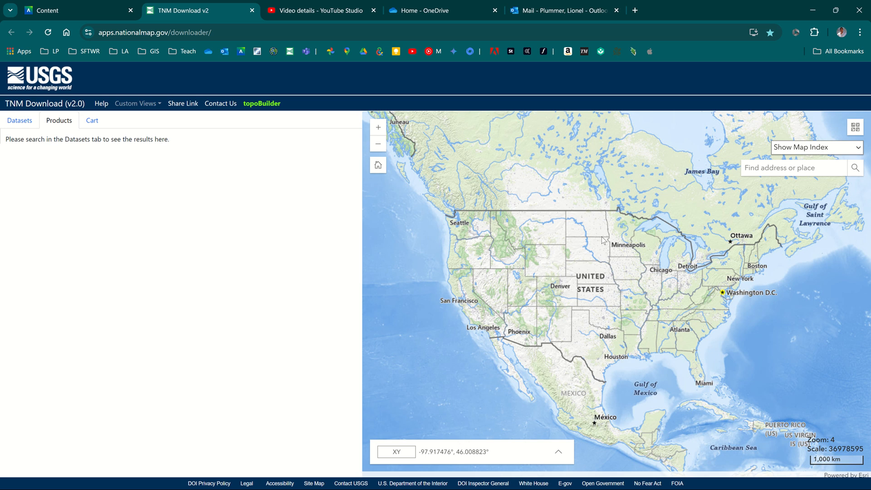
# Repeat the hydrography product search with a map extent covering all of North America and clear the results.
pyautogui.scroll(-1, 590, 248)
pyautogui.moveTo(590, 247); pyautogui.dragTo(605, 288)
pyautogui.click(21, 121)
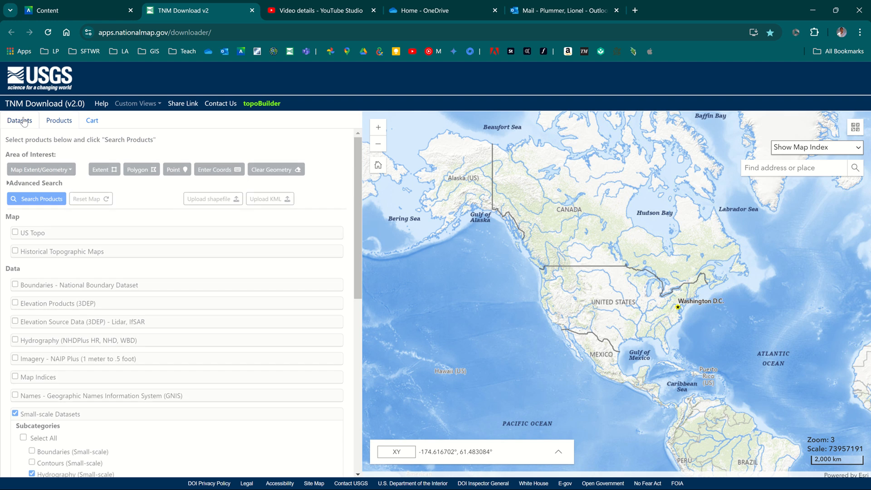
pyautogui.rightClick(86, 201)
pyautogui.click(86, 201)
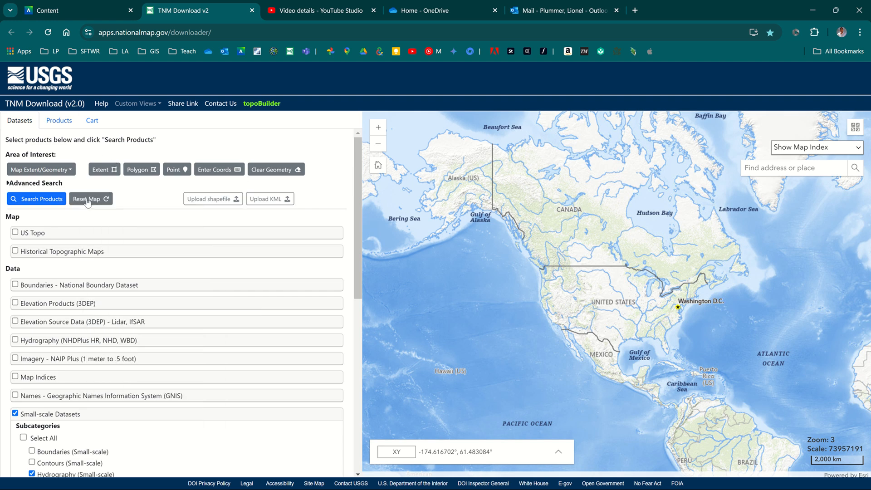
pyautogui.scroll(-5, 93, 247)
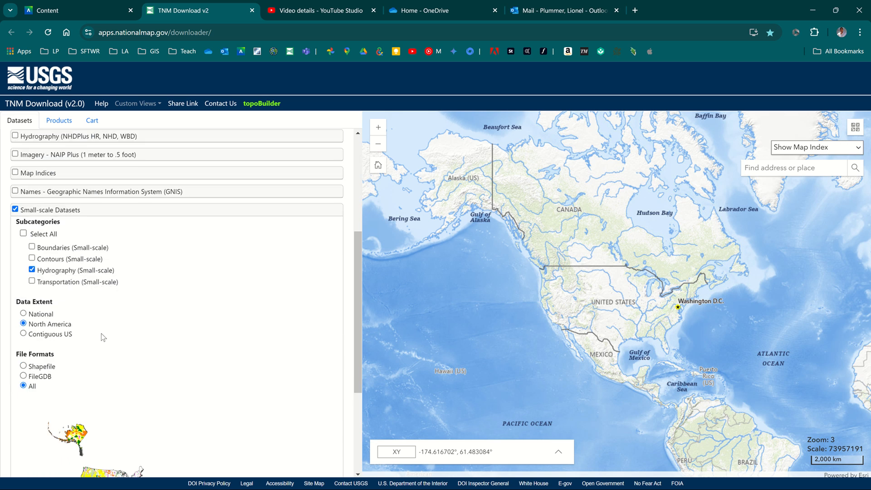
pyautogui.scroll(5, 102, 334)
pyautogui.click(45, 199)
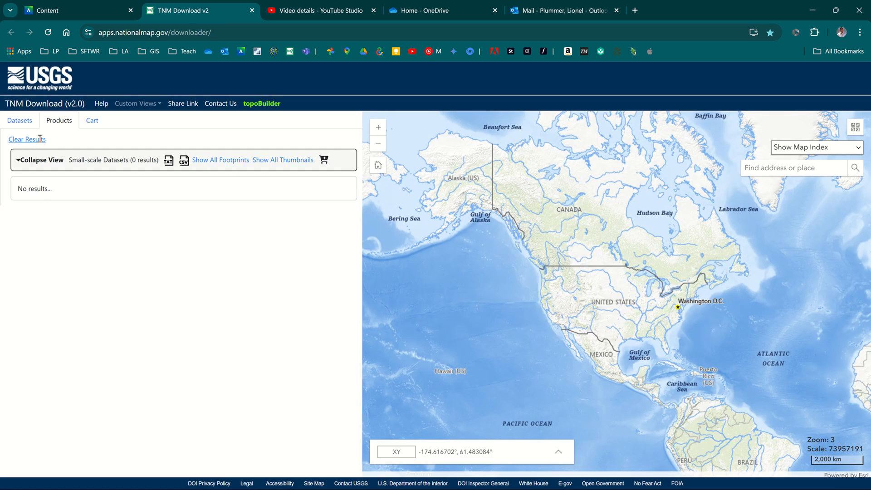
pyautogui.click(40, 138)
# Try the hydrography product search with a worldwide map extent and clear the results.
pyautogui.scroll(-1, 519, 277)
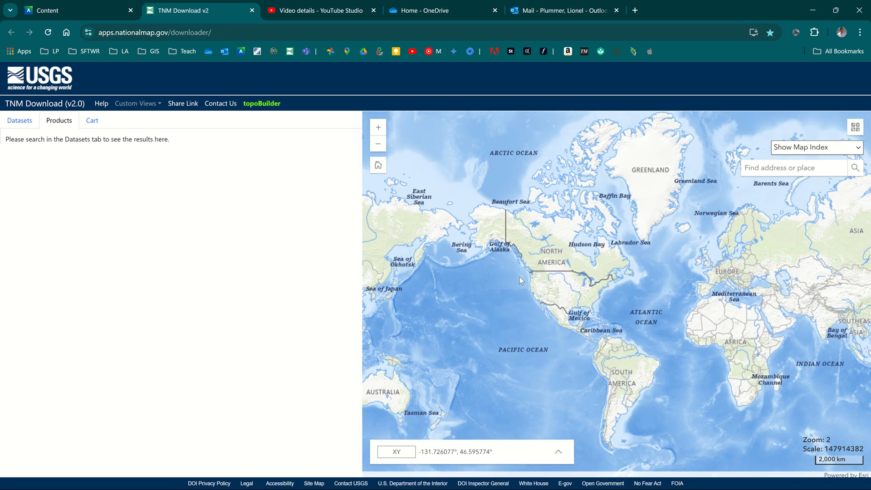
pyautogui.click(24, 122)
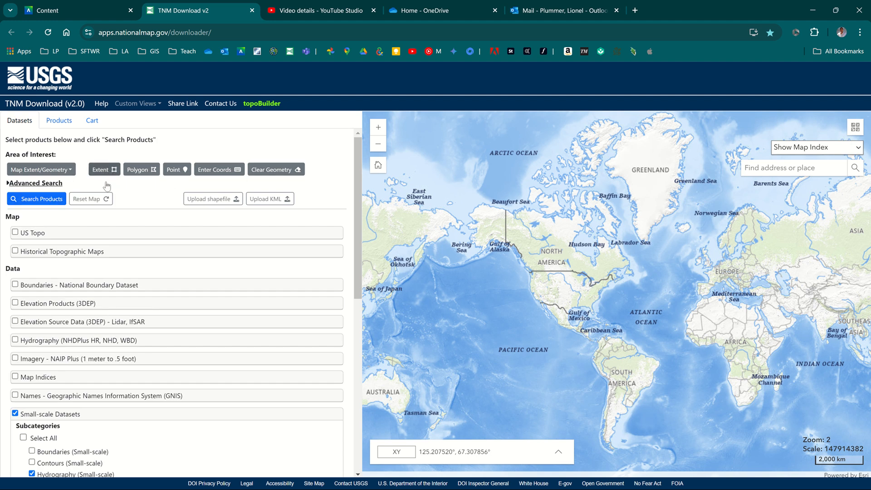
pyautogui.click(103, 201)
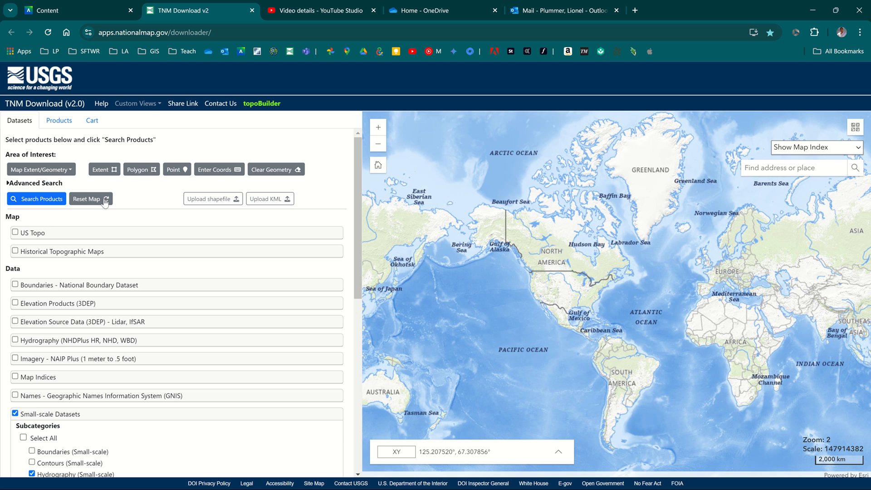
pyautogui.click(50, 200)
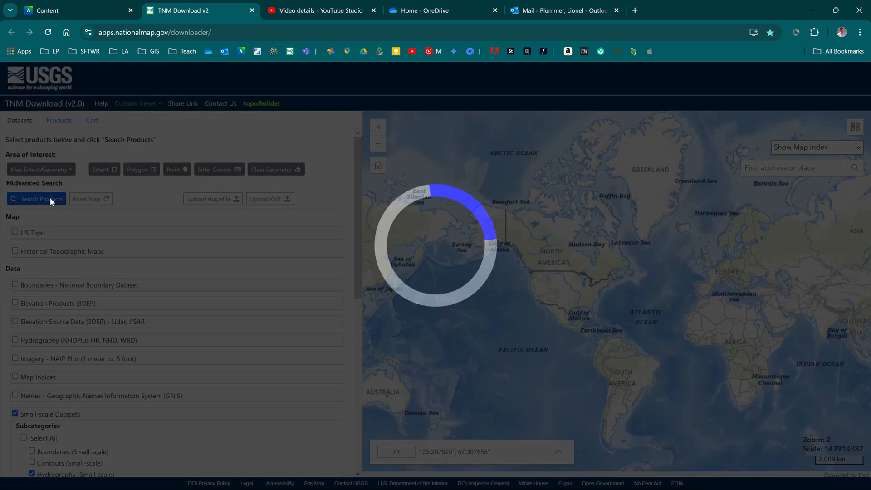
pyautogui.click(16, 140)
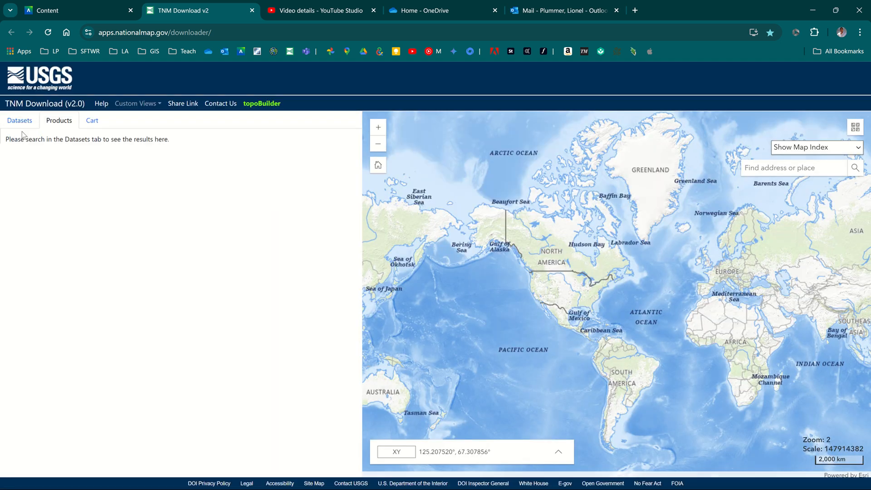
# Set the small-scale hydrography data extent to National and search for products in all file formats.
pyautogui.click(368, 22)
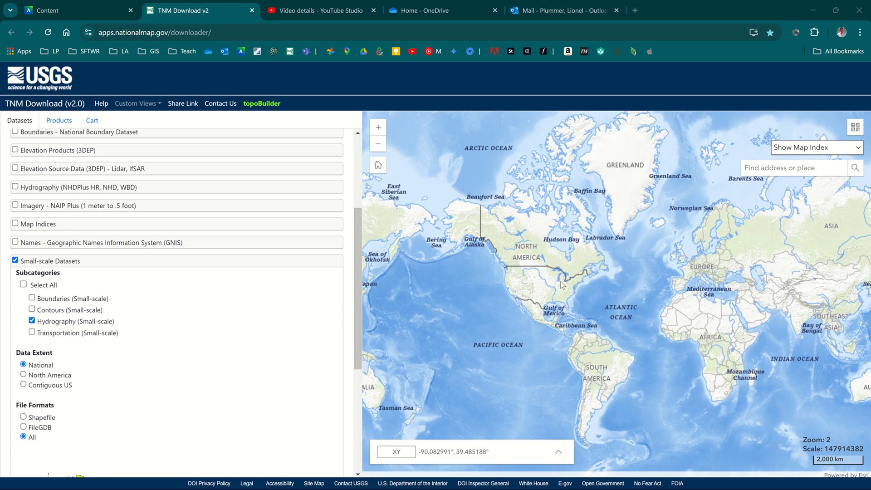
pyautogui.scroll(1, 535, 301)
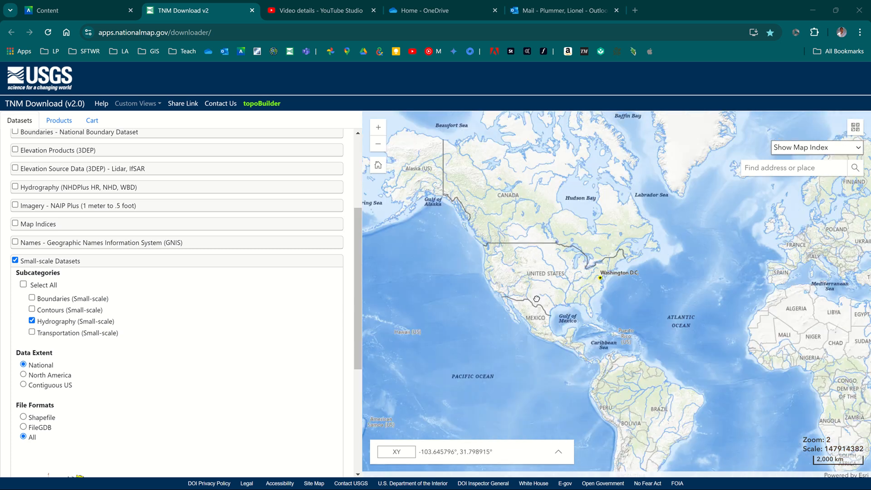
pyautogui.scroll(-1, 538, 299)
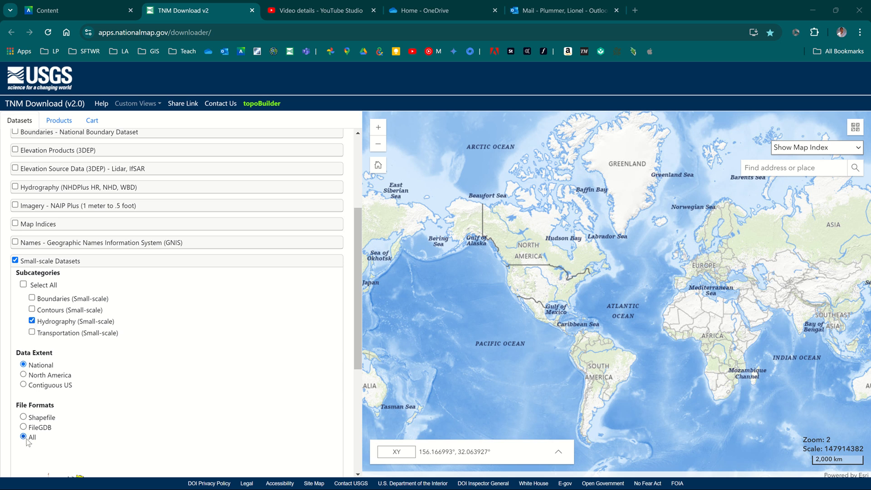
pyautogui.scroll(4, 85, 409)
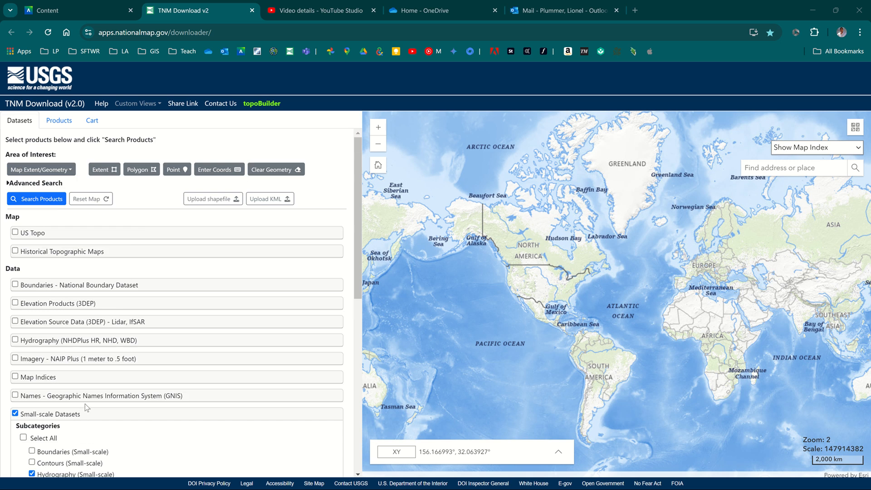
pyautogui.click(51, 200)
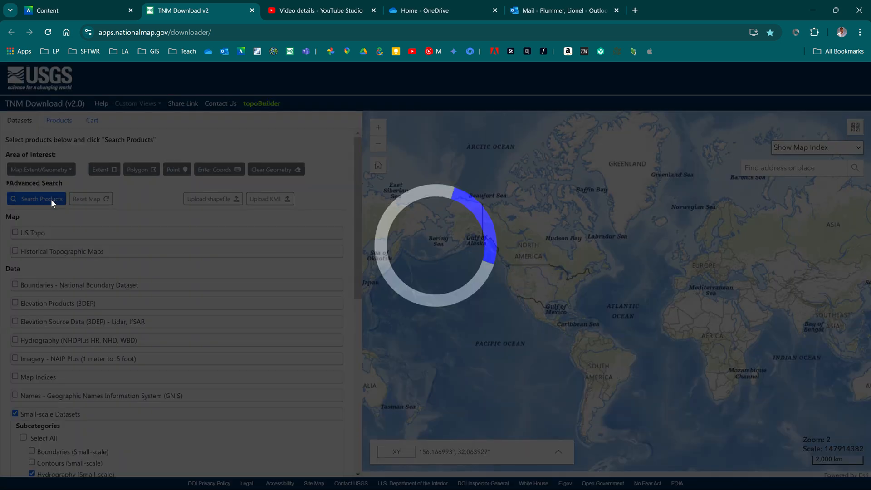
pyautogui.moveTo(49, 231)
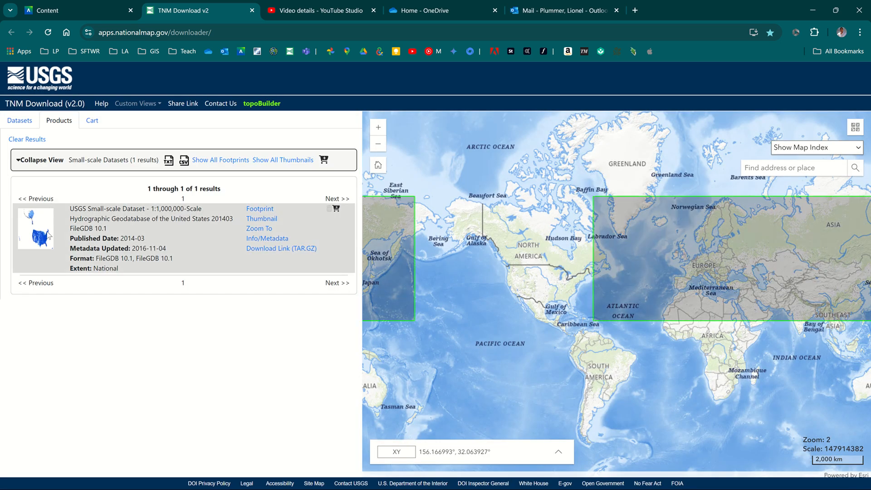
# Download the 1:1,000,000-Scale Hydrographic Geodatabase of the United States as TAR.GZ and check the recent download history.
pyautogui.click(295, 248)
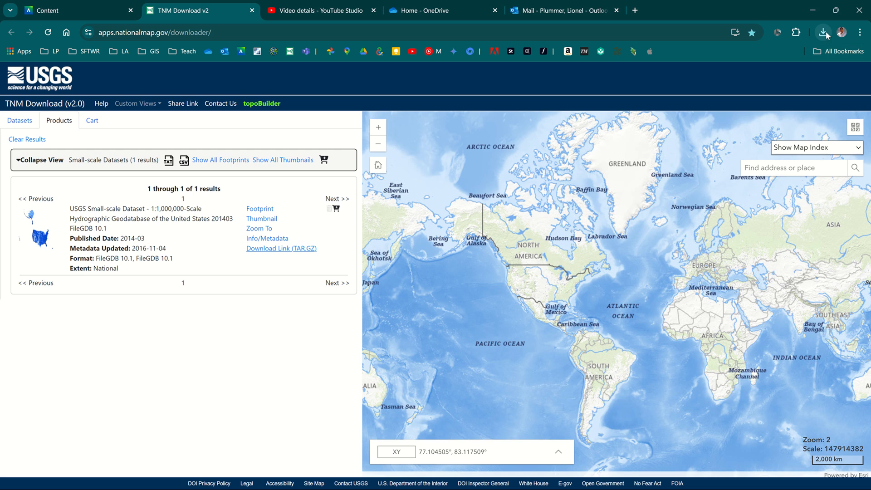
pyautogui.click(823, 32)
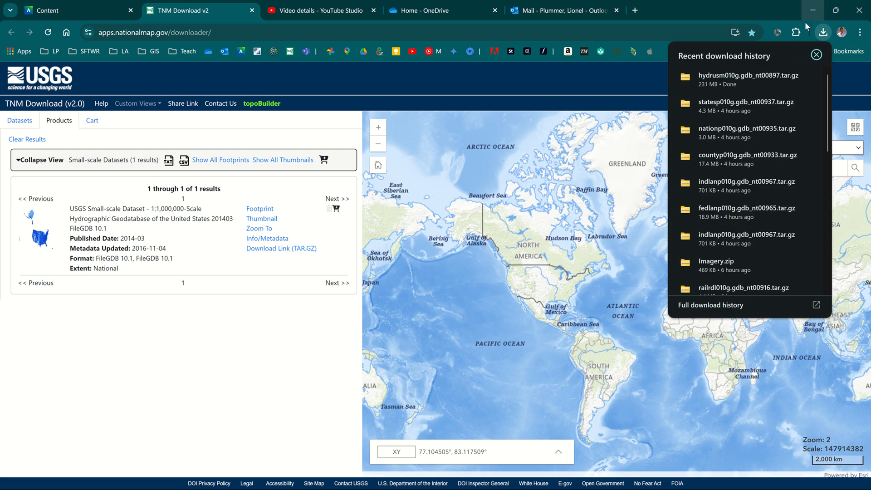
pyautogui.click(786, 12)
pyautogui.moveTo(489, 10)
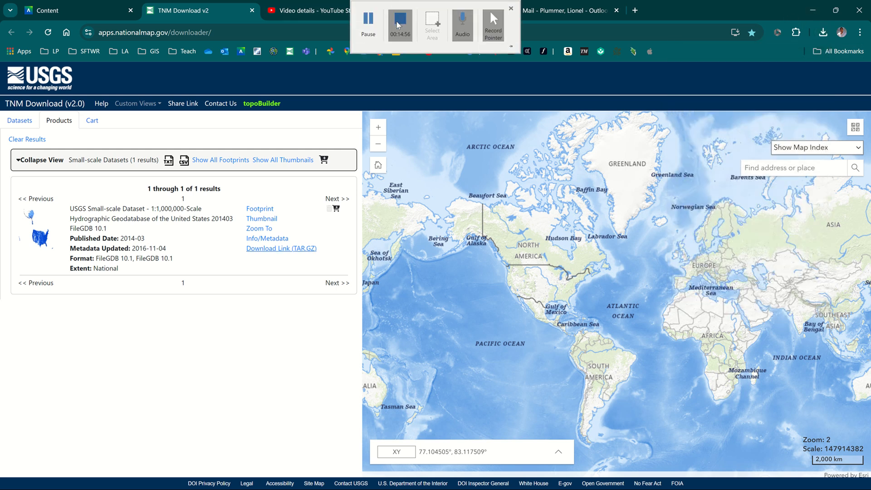
# Extract hydrusm010g.gdb_nt00897.tar.gz in the Downloads folder, delete the original archive and check the extracted folder's contents.
pyautogui.click(369, 25)
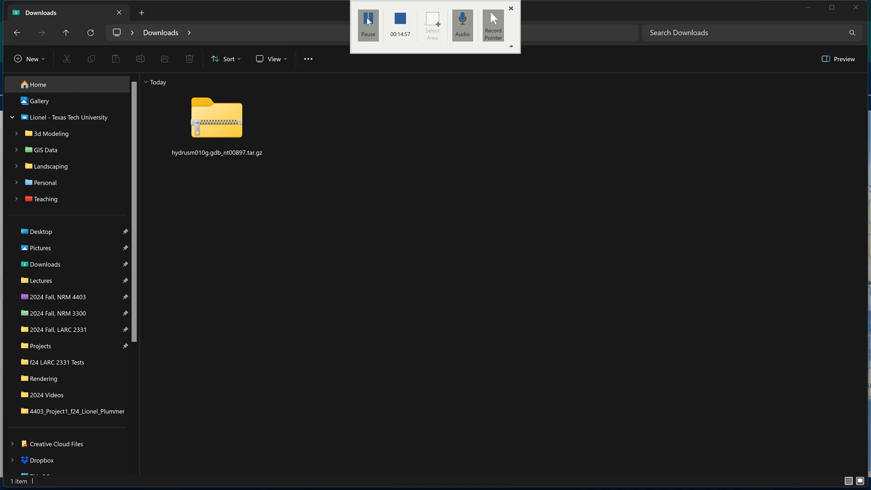
pyautogui.click(215, 119)
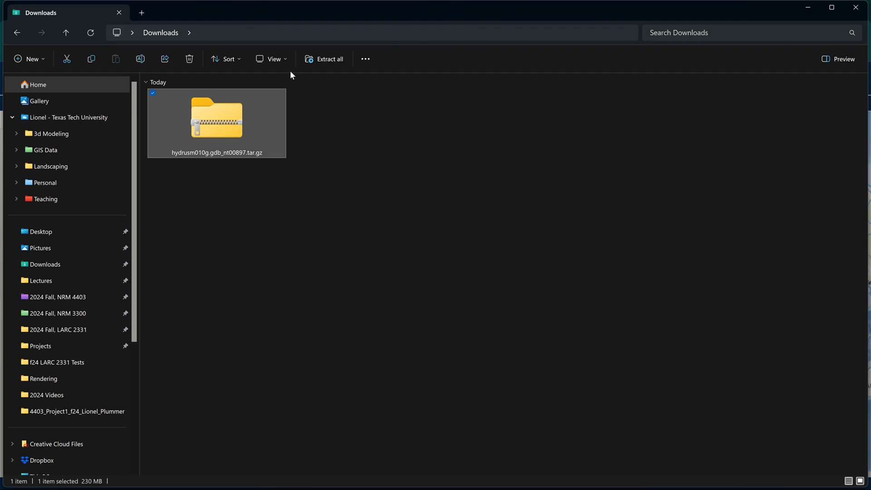
pyautogui.click(320, 59)
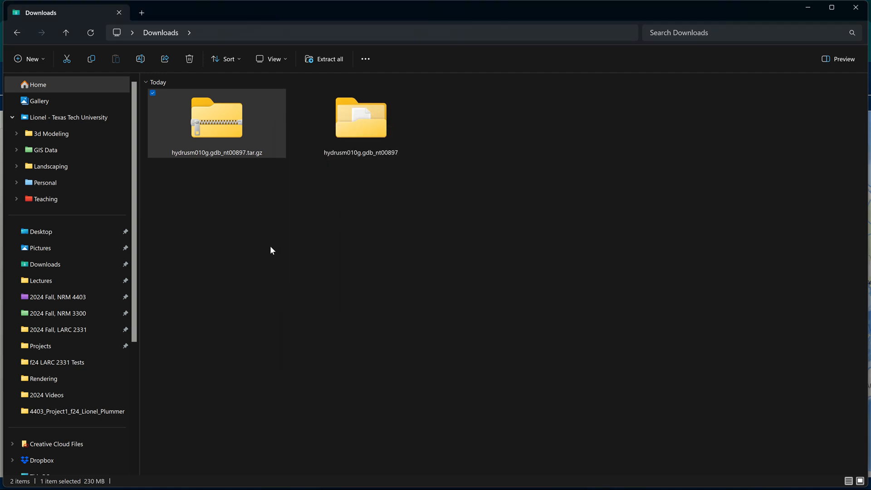
pyautogui.click(270, 246)
pyautogui.click(233, 121)
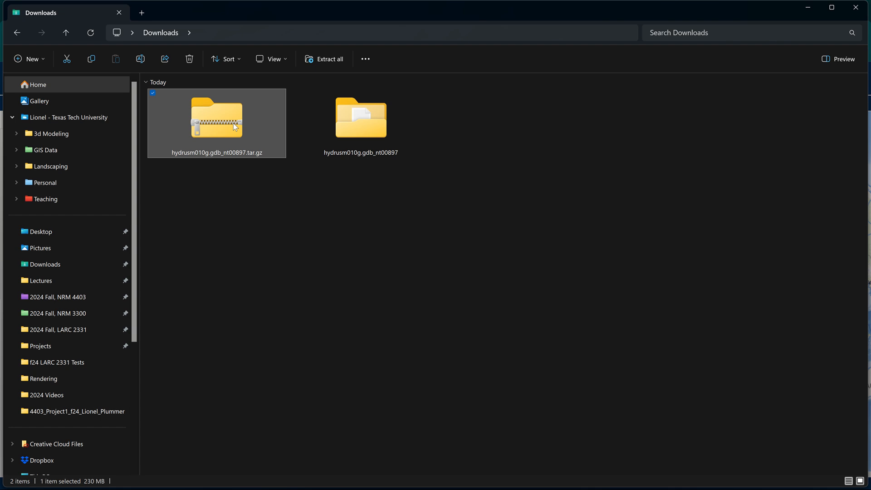
pyautogui.press('Delete')
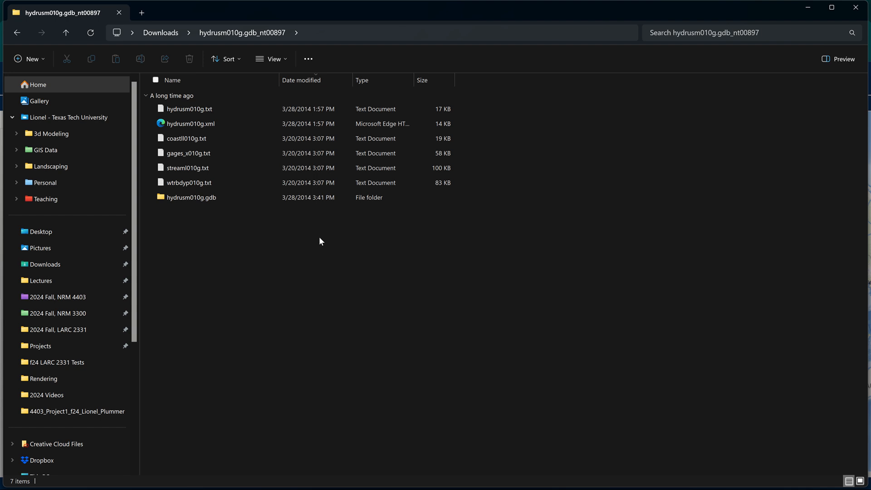
pyautogui.hotkey('alt', 'Left')
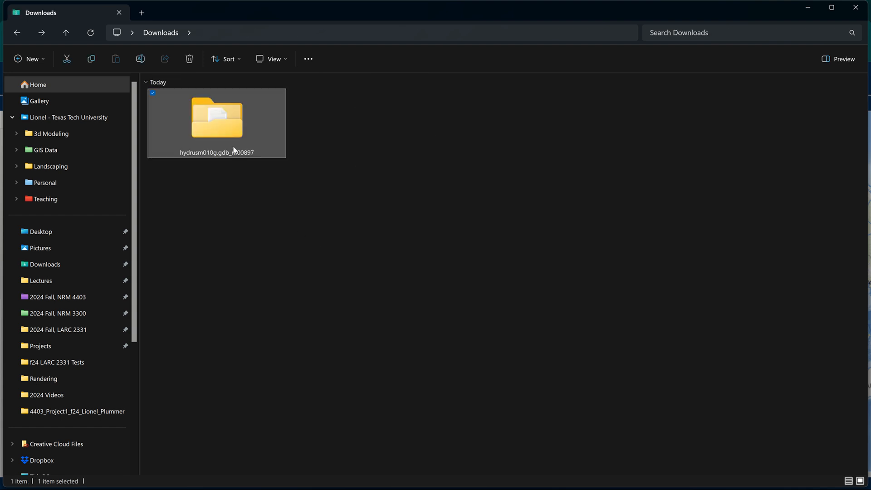
# Rename the extracted hydrography folder as National_Hydrology_small_scale.
pyautogui.click(233, 149)
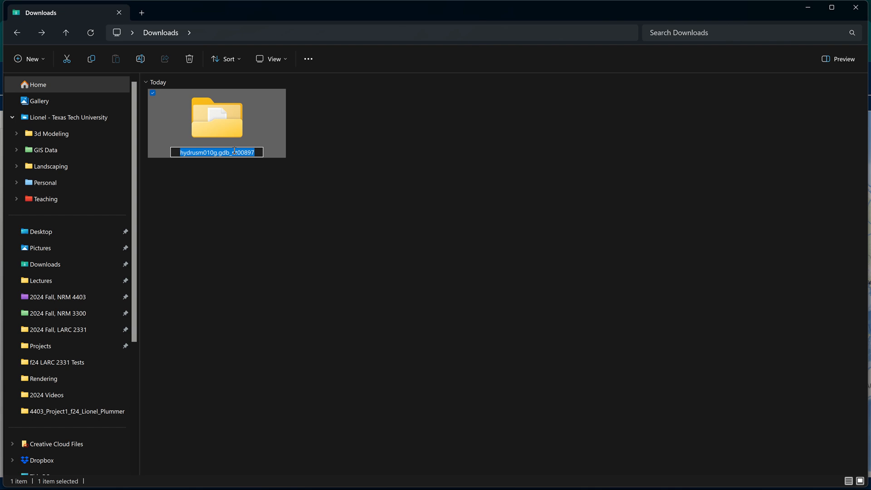
pyautogui.write('National')
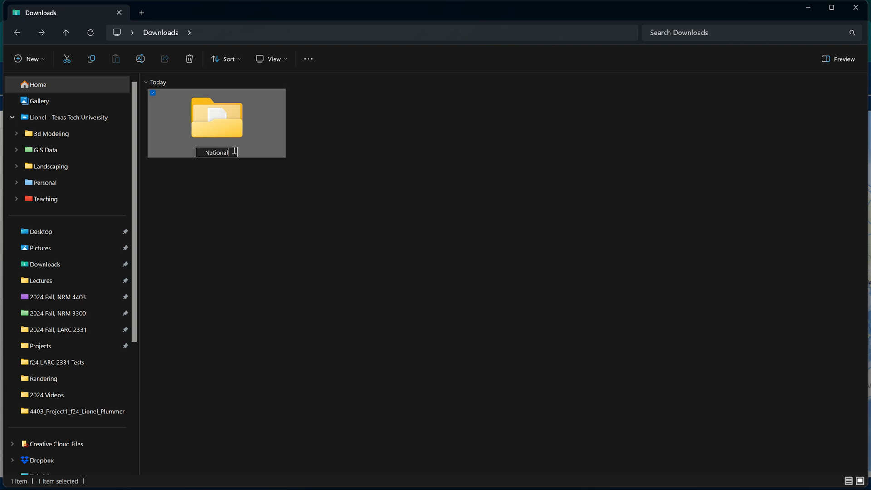
pyautogui.write('_Hydrolo')
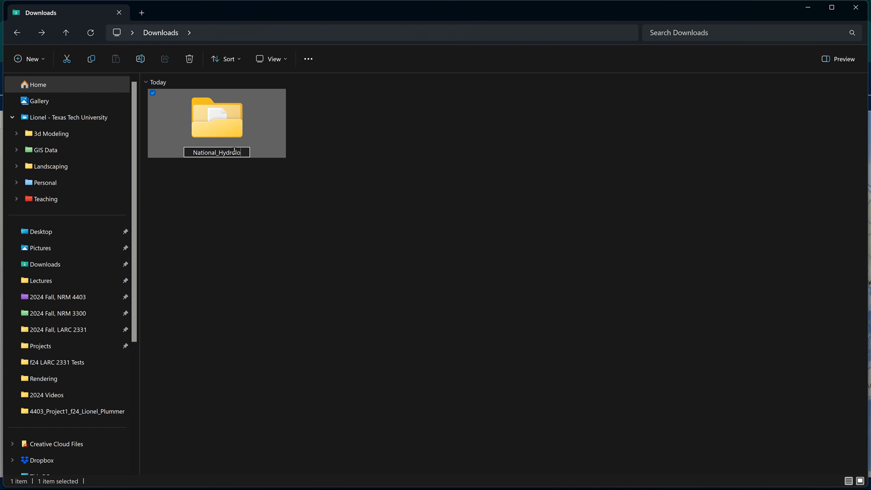
pyautogui.write('gy_small')
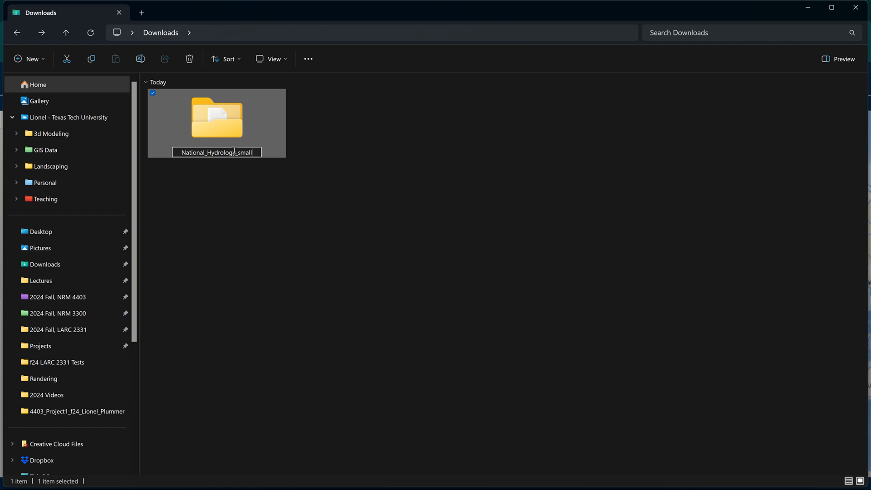
pyautogui.write('_scall')
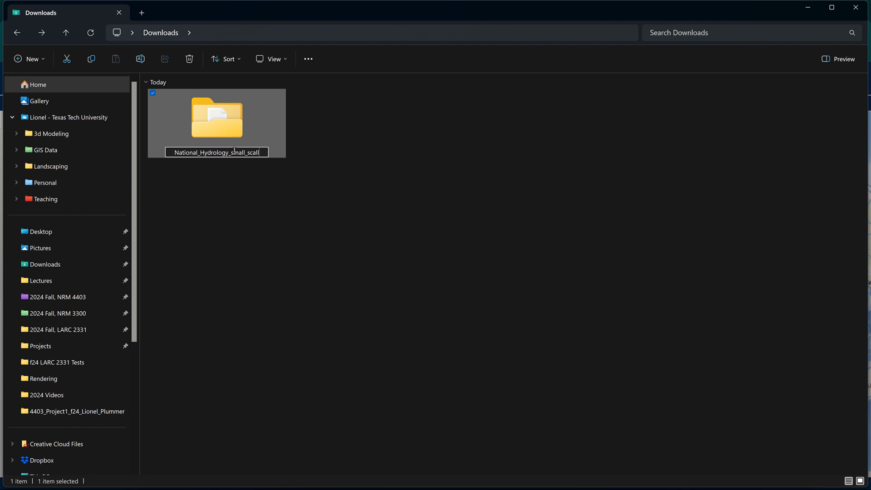
pyautogui.press('BackSpace')
pyautogui.write('e')
pyautogui.press('Return')
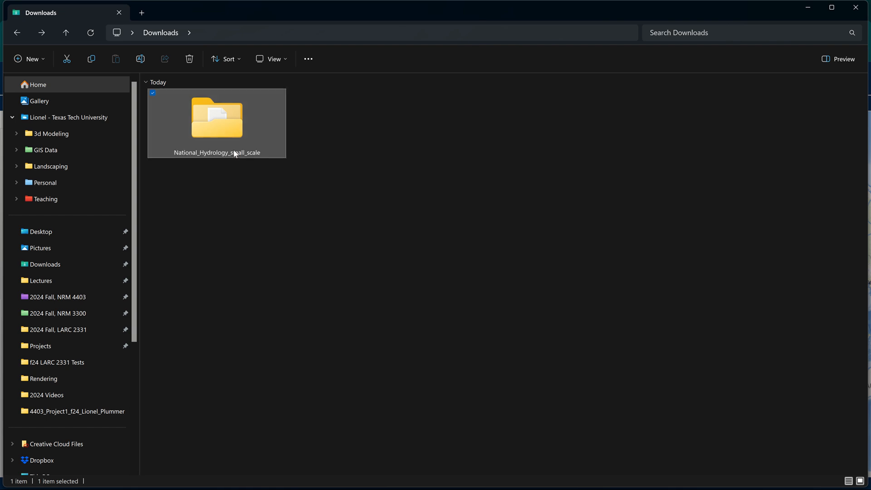
# Move the National_Hydrology_small_scale folder from Downloads into the ArcGIS Watershed Project folder inside 2024 Fall, LARC 2331.
pyautogui.moveTo(240, 121)
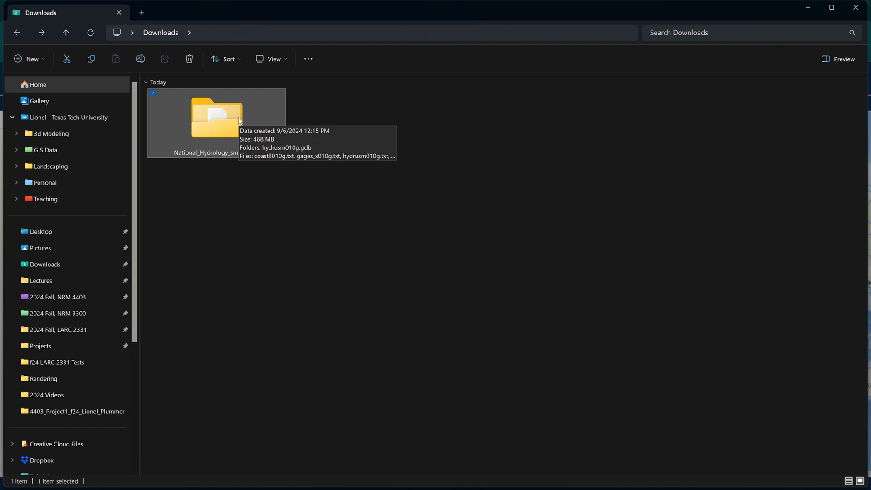
pyautogui.hotkey('ctrl', 'x')
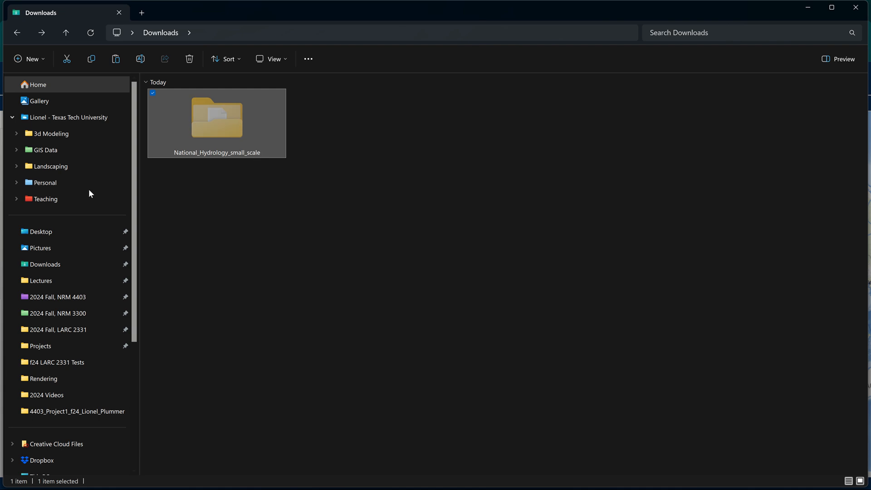
pyautogui.click(94, 329)
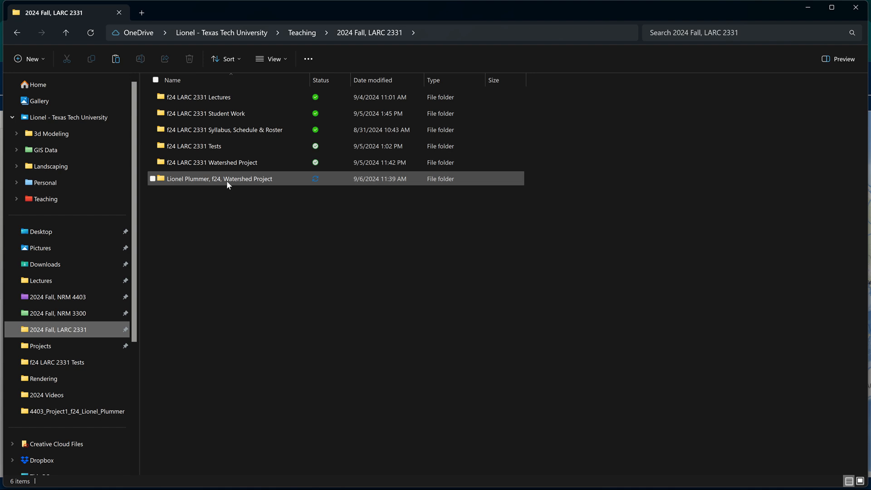
pyautogui.moveTo(228, 184)
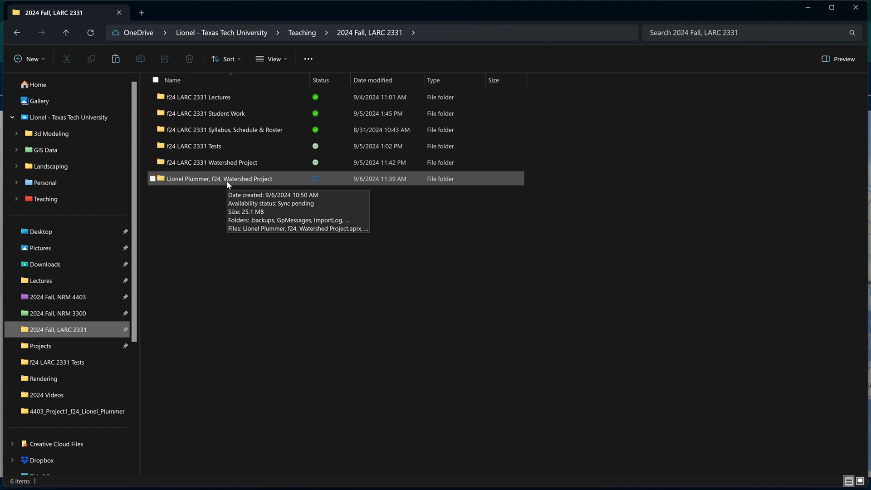
pyautogui.doubleClick(227, 181)
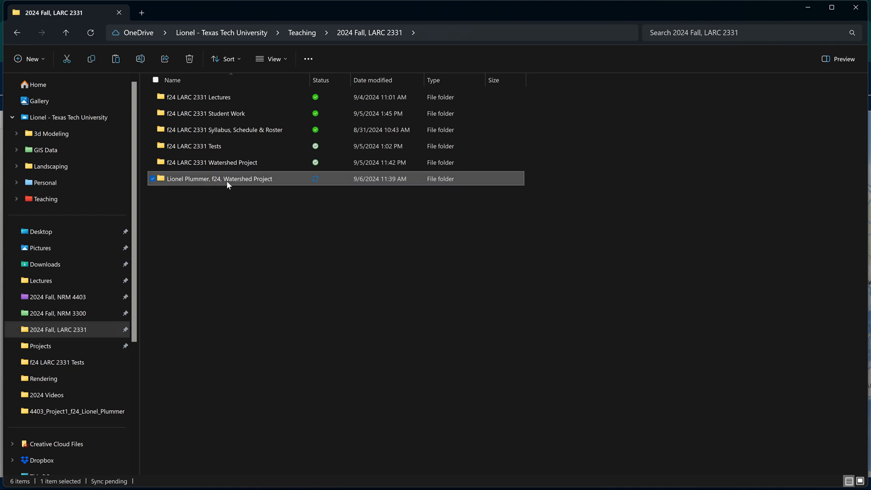
pyautogui.hotkey('ctrl', 'v')
pyautogui.click(221, 270)
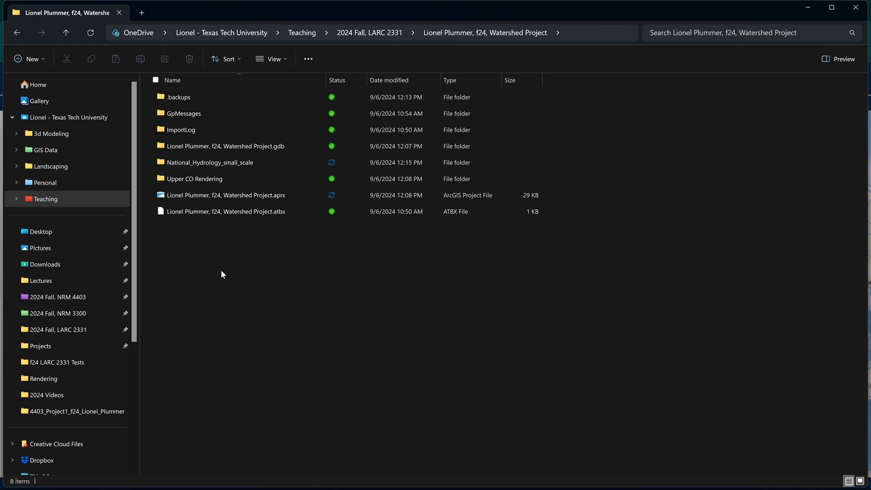
# Switch to ArcGIS Pro and refresh the Watershed Project home folder among the project's catalog folders.
pyautogui.hotkey('alt', 'Tab')
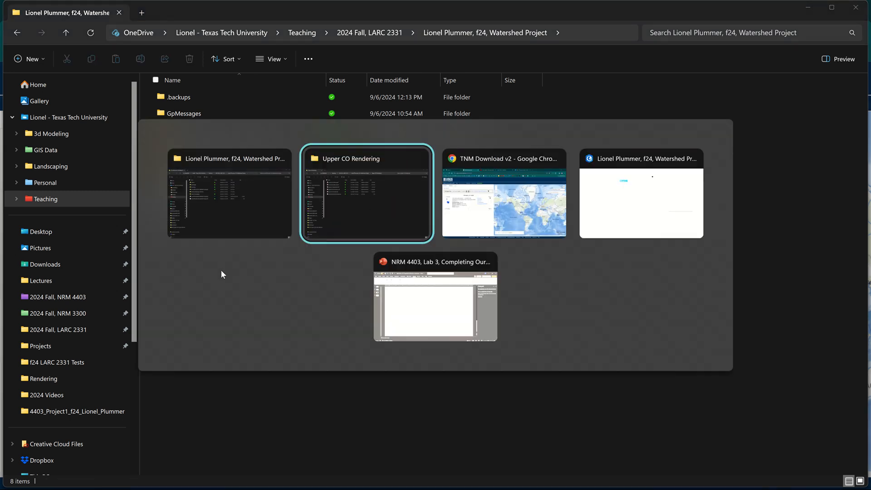
pyautogui.hotkey('alt', 'Tab')
pyautogui.hotkey('alt', 'Tab')
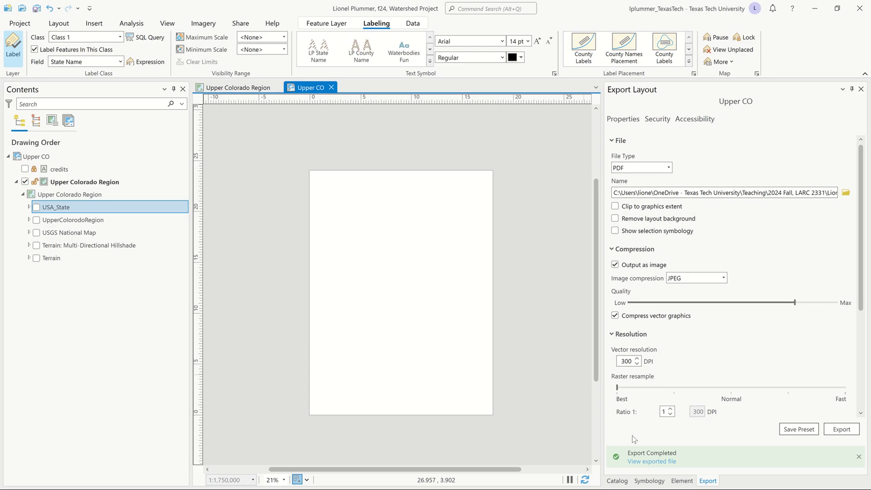
pyautogui.click(625, 482)
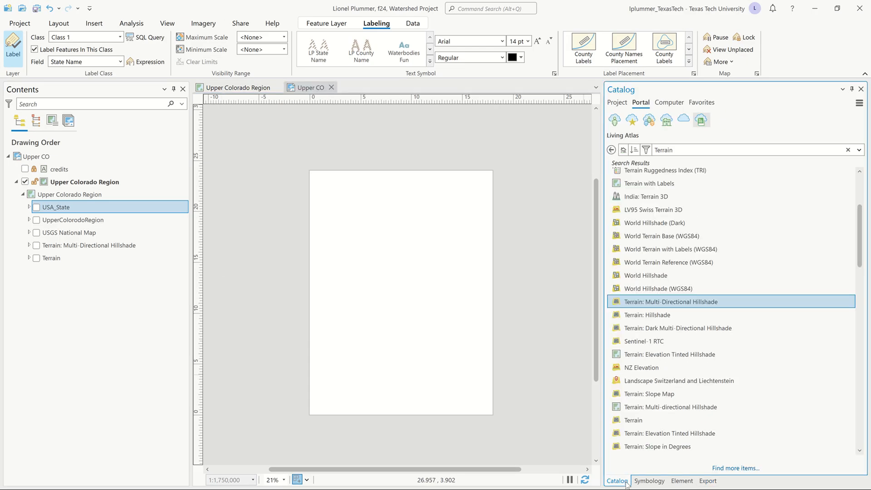
pyautogui.click(615, 103)
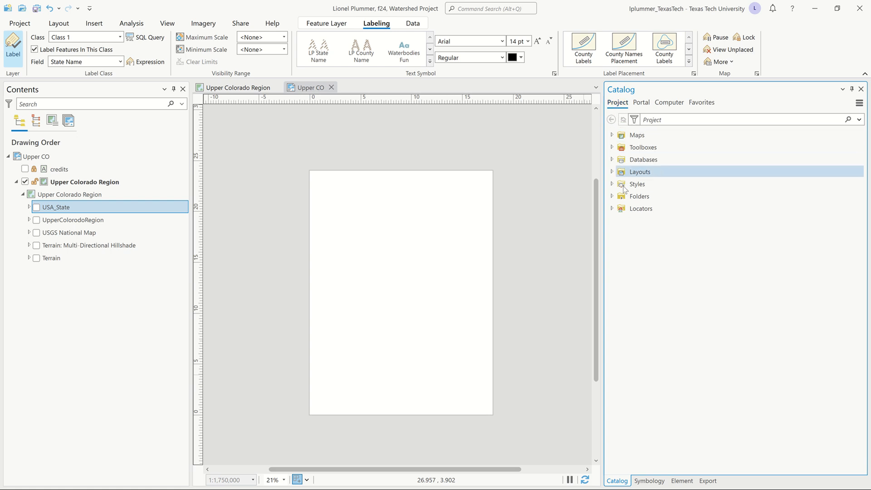
pyautogui.click(611, 196)
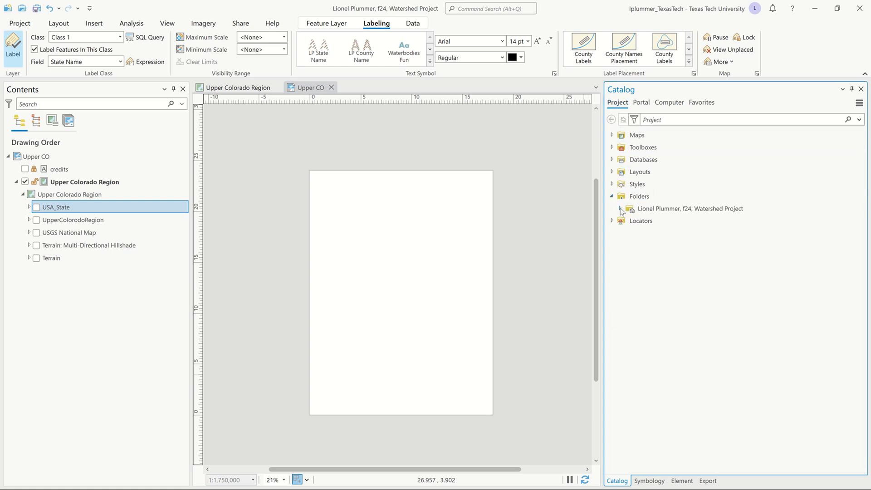
pyautogui.click(619, 209)
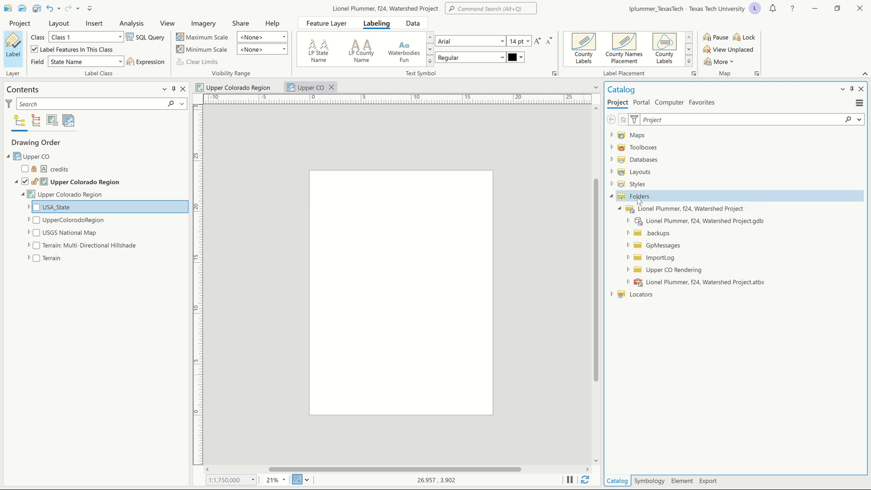
pyautogui.rightClick(646, 210)
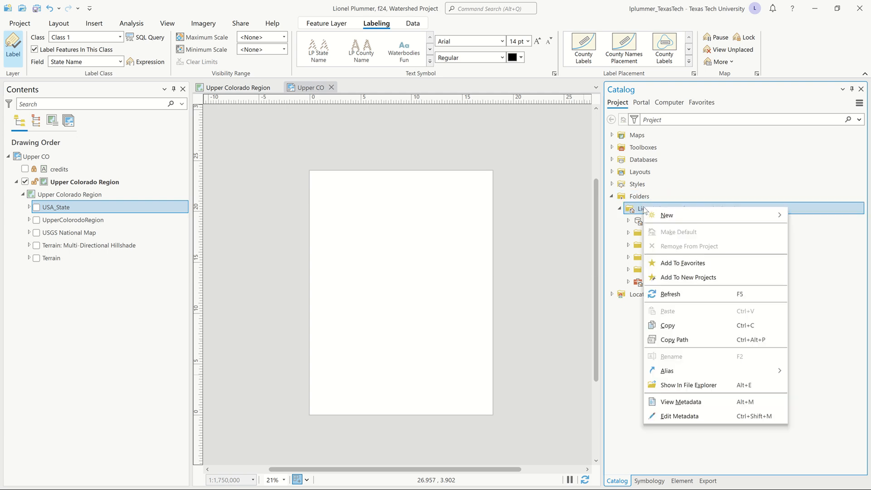
pyautogui.click(685, 295)
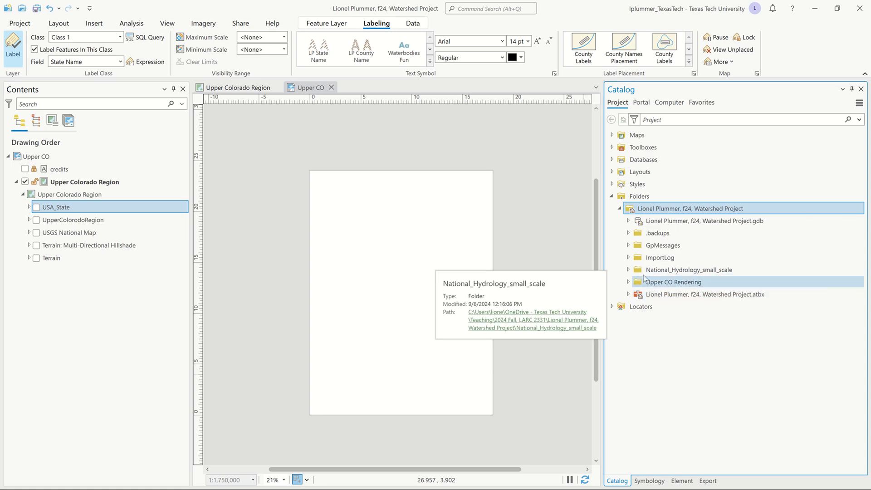
# Add the Stream and Waterbody feature classes from hydrusm010g.gdb's Hydrography dataset to the Upper Colorado Region map, above USA_State with Waterbody topmost.
pyautogui.click(628, 270)
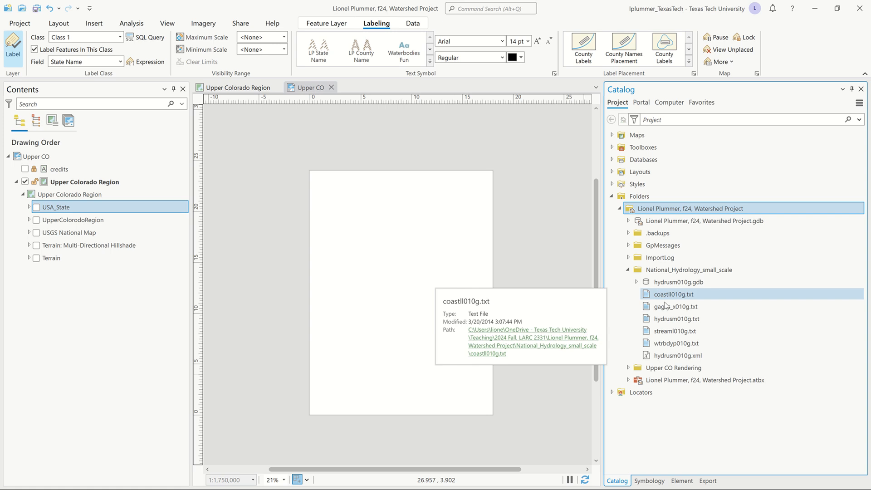
pyautogui.click(636, 283)
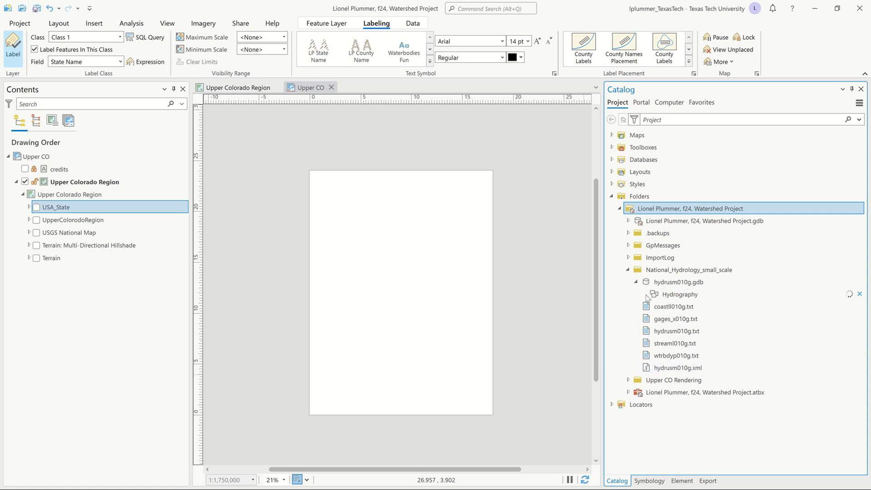
pyautogui.click(645, 294)
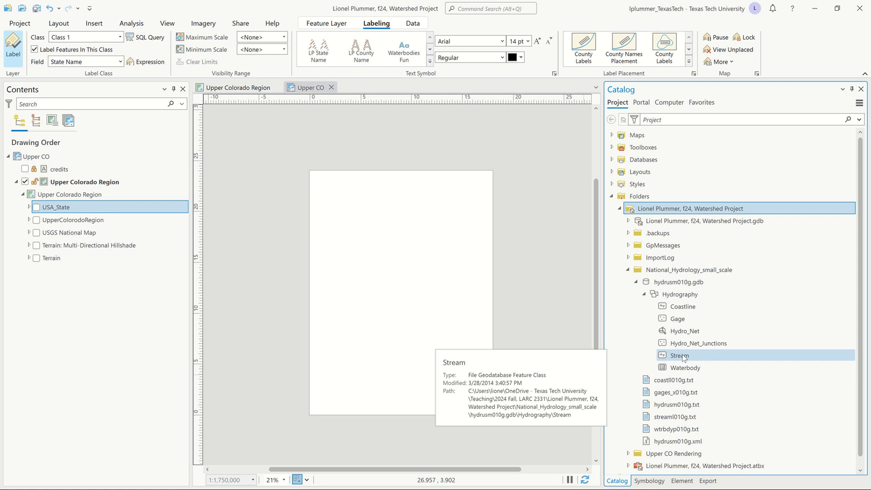
pyautogui.moveTo(684, 358)
pyautogui.mouseDown()
pyautogui.moveTo(278, 260)
pyautogui.moveTo(159, 209)
pyautogui.mouseUp()
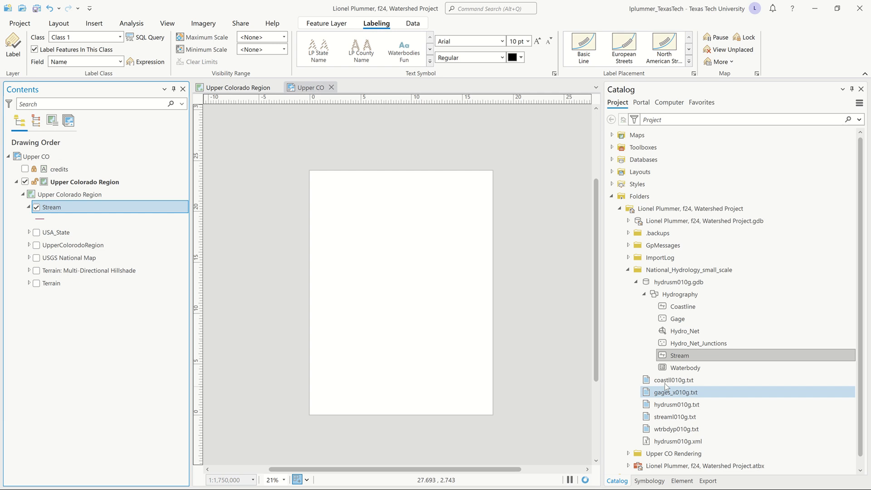
pyautogui.moveTo(670, 374)
pyautogui.mouseDown()
pyautogui.moveTo(634, 358)
pyautogui.moveTo(227, 306)
pyautogui.moveTo(109, 255)
pyautogui.moveTo(100, 181)
pyautogui.moveTo(110, 202)
pyautogui.mouseUp()
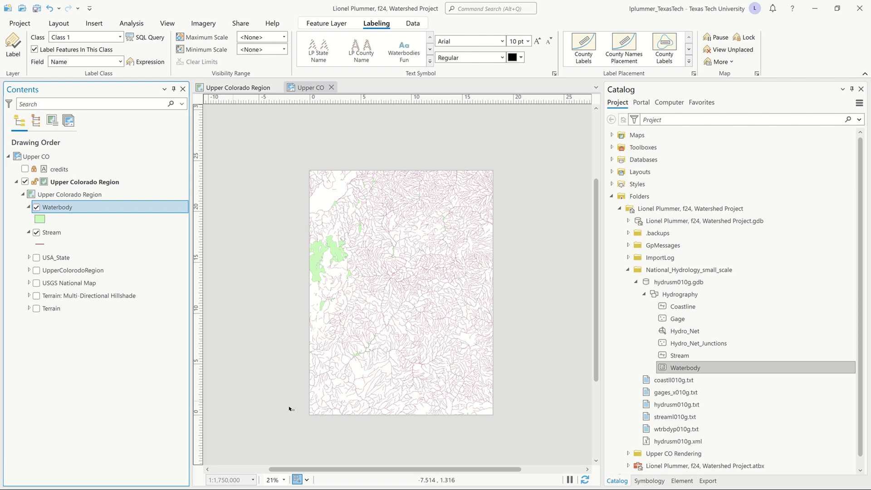
# Inspect the stream and waterbody features on the Upper CO layout and save the project.
pyautogui.scroll(4, 417, 292)
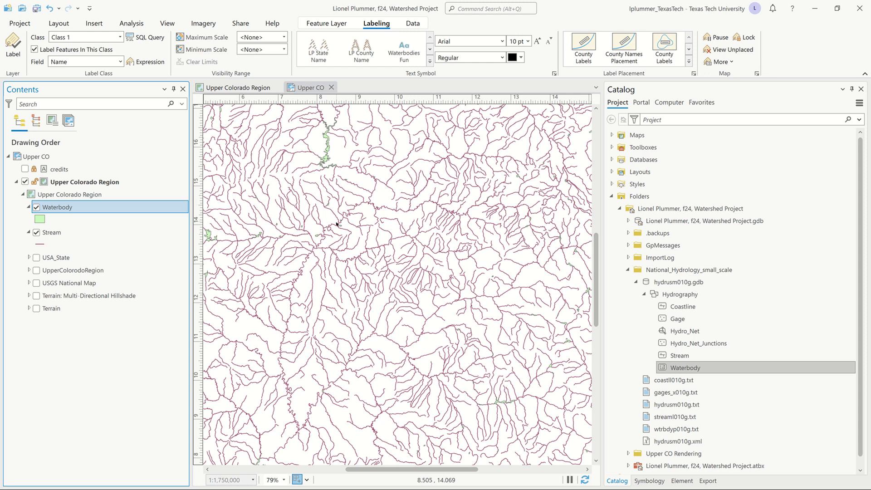
pyautogui.scroll(-4, 337, 224)
pyautogui.scroll(-2, 336, 224)
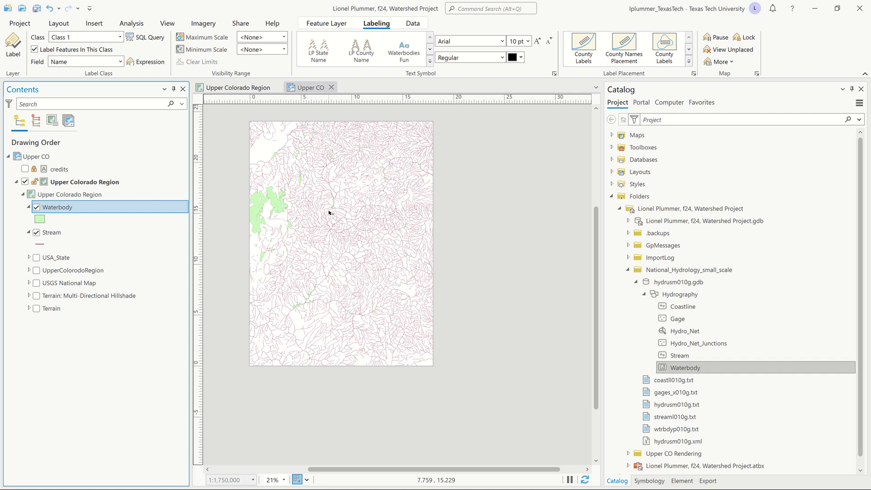
pyautogui.moveTo(328, 213); pyautogui.dragTo(347, 236)
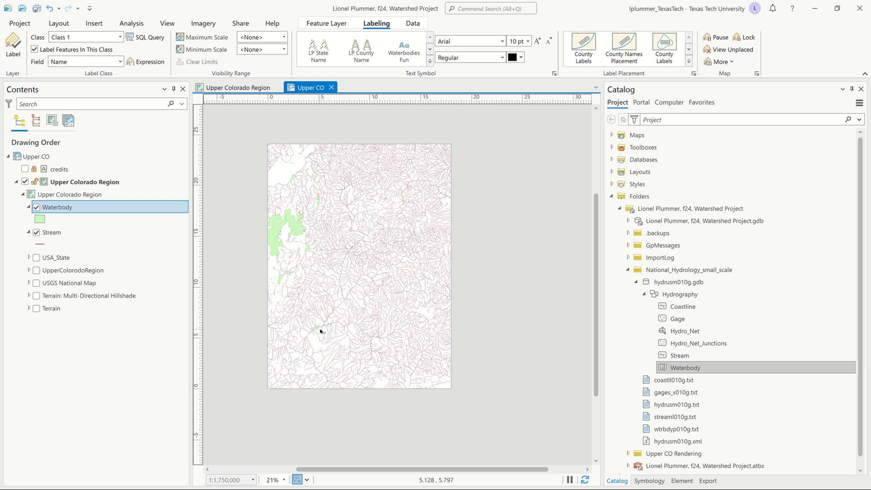
pyautogui.hotkey('ctrl', 's')
pyautogui.moveTo(379, 3)
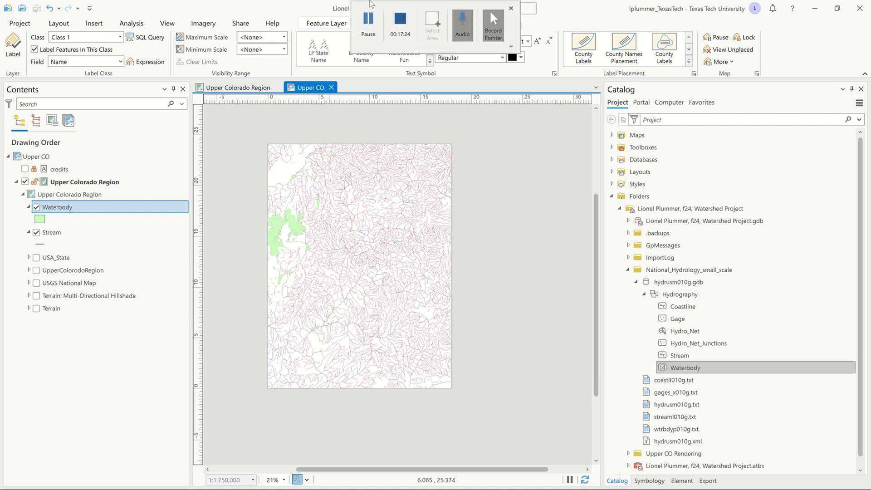